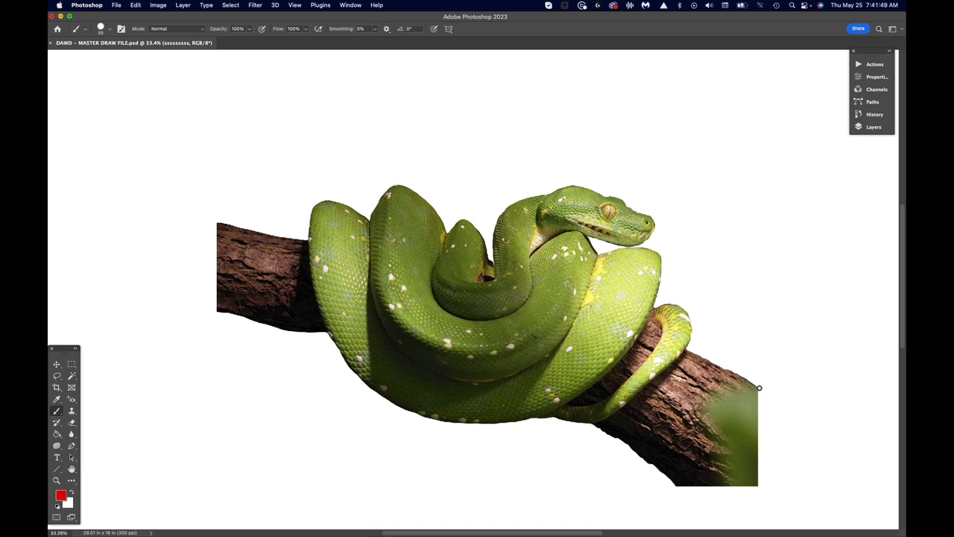
Trace the branch's upper and lower edges and the bowl-shaped outline of the coils in red over the snake photo
{"action": "mouse_move", "coordinate": [759, 388]}
{"action": "left_mouse_down"}
{"action": "mouse_move", "coordinate": [633, 316]}
{"action": "mouse_move", "coordinate": [496, 268]}
{"action": "mouse_move", "coordinate": [215, 222]}
{"action": "left_mouse_up"}
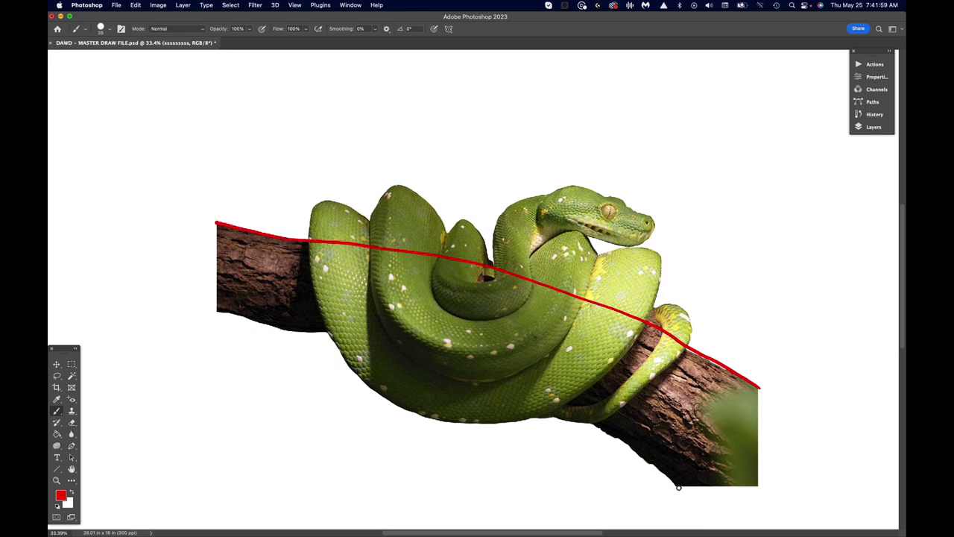
{"action": "mouse_move", "coordinate": [675, 483]}
{"action": "left_mouse_down"}
{"action": "mouse_move", "coordinate": [583, 416]}
{"action": "mouse_move", "coordinate": [484, 374]}
{"action": "mouse_move", "coordinate": [216, 311]}
{"action": "left_mouse_up"}
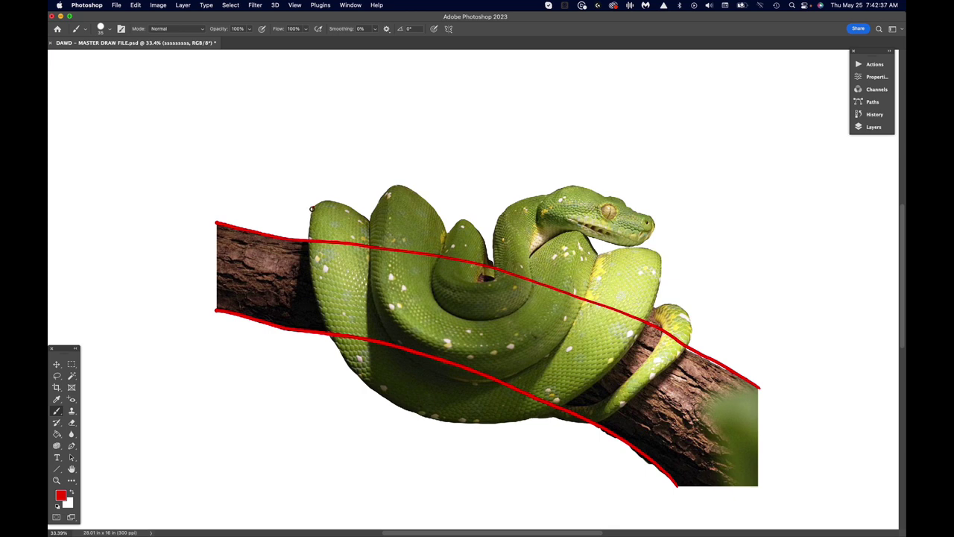
{"action": "mouse_move", "coordinate": [312, 207]}
{"action": "left_mouse_down"}
{"action": "mouse_move", "coordinate": [306, 261]}
{"action": "mouse_move", "coordinate": [321, 313]}
{"action": "mouse_move", "coordinate": [344, 362]}
{"action": "mouse_move", "coordinate": [386, 402]}
{"action": "mouse_move", "coordinate": [468, 426]}
{"action": "mouse_move", "coordinate": [547, 415]}
{"action": "mouse_move", "coordinate": [599, 387]}
{"action": "mouse_move", "coordinate": [626, 348]}
{"action": "mouse_move", "coordinate": [659, 256]}
{"action": "mouse_move", "coordinate": [652, 305]}
{"action": "mouse_move", "coordinate": [624, 362]}
{"action": "left_mouse_up"}
{"action": "left_click_drag", "start_coordinate": [650, 311], "coordinate": [661, 252]}
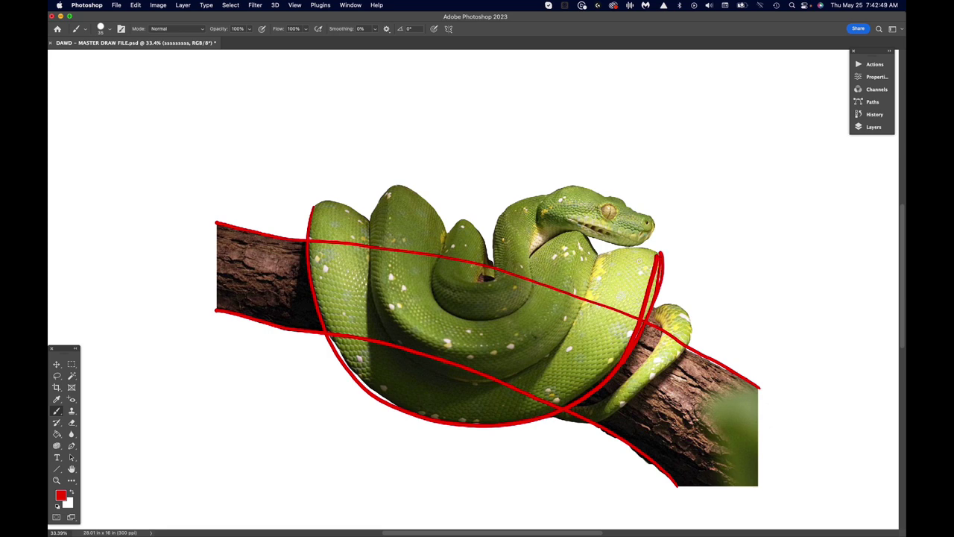
{"action": "mouse_move", "coordinate": [312, 206]}
{"action": "left_mouse_down"}
{"action": "mouse_move", "coordinate": [427, 203]}
{"action": "mouse_move", "coordinate": [661, 253]}
{"action": "left_mouse_up"}
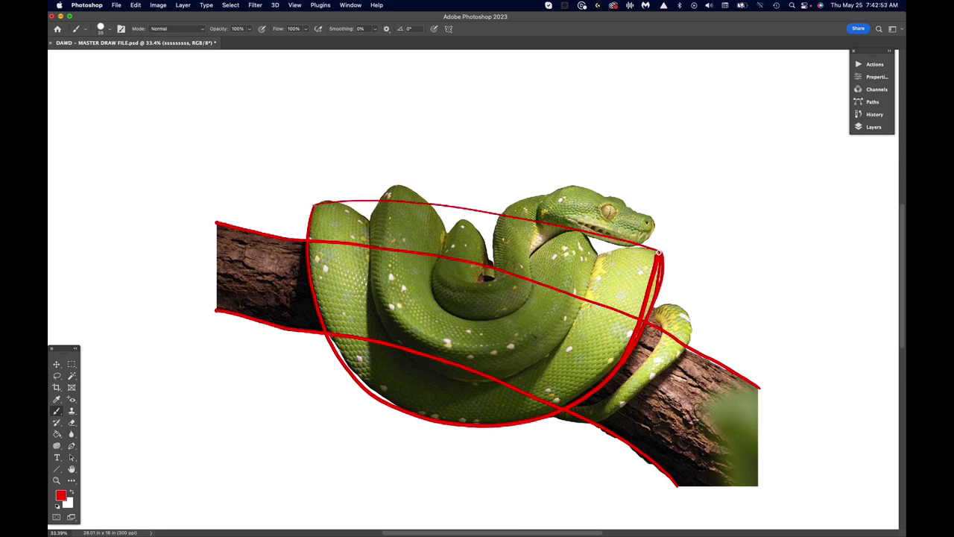
{"action": "mouse_move", "coordinate": [530, 219]}
{"action": "left_mouse_down"}
{"action": "mouse_move", "coordinate": [411, 198]}
{"action": "mouse_move", "coordinate": [313, 205]}
{"action": "mouse_move", "coordinate": [438, 201]}
{"action": "mouse_move", "coordinate": [661, 243]}
{"action": "left_mouse_up"}
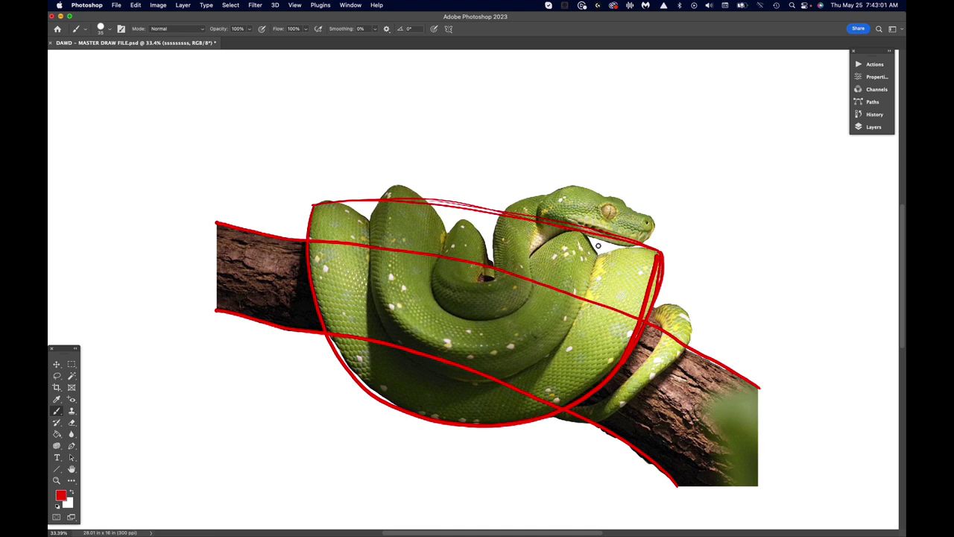
Trace the two nested U-shaped coil curves inside the bowl and the rounded tops of the outer and middle coils
{"action": "mouse_move", "coordinate": [596, 251]}
{"action": "left_mouse_down"}
{"action": "mouse_move", "coordinate": [573, 325]}
{"action": "mouse_move", "coordinate": [543, 362]}
{"action": "mouse_move", "coordinate": [506, 378]}
{"action": "mouse_move", "coordinate": [456, 380]}
{"action": "mouse_move", "coordinate": [390, 341]}
{"action": "mouse_move", "coordinate": [370, 296]}
{"action": "mouse_move", "coordinate": [368, 211]}
{"action": "left_mouse_up"}
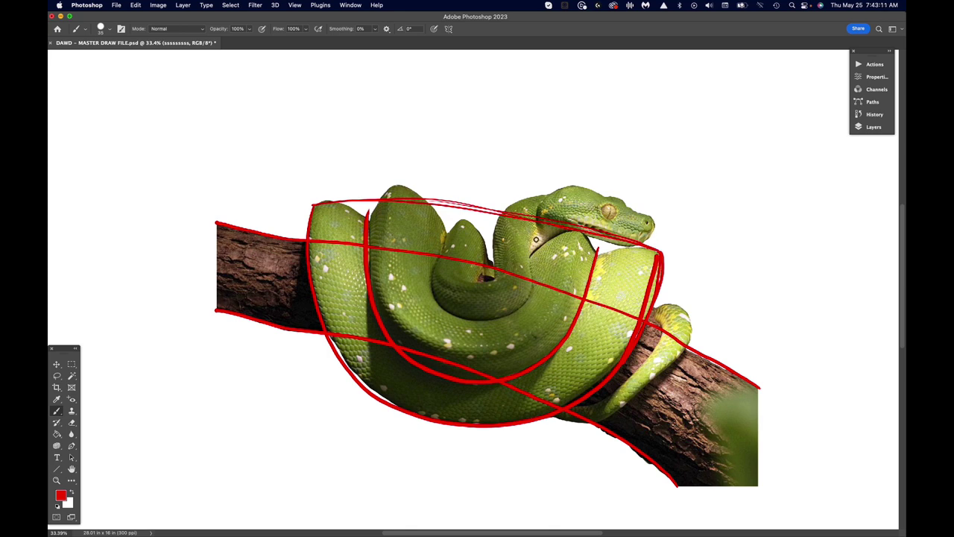
{"action": "mouse_move", "coordinate": [537, 236]}
{"action": "left_mouse_down"}
{"action": "mouse_move", "coordinate": [524, 300]}
{"action": "mouse_move", "coordinate": [472, 320]}
{"action": "mouse_move", "coordinate": [448, 314]}
{"action": "mouse_move", "coordinate": [435, 296]}
{"action": "mouse_move", "coordinate": [448, 227]}
{"action": "left_mouse_up"}
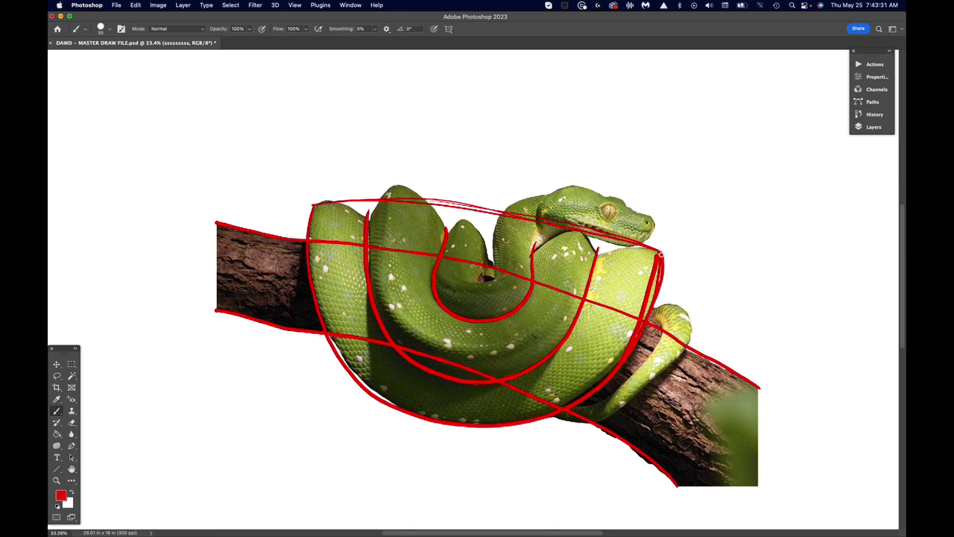
{"action": "mouse_move", "coordinate": [660, 255]}
{"action": "left_mouse_down"}
{"action": "mouse_move", "coordinate": [628, 245]}
{"action": "mouse_move", "coordinate": [598, 258]}
{"action": "mouse_move", "coordinate": [587, 238]}
{"action": "mouse_move", "coordinate": [565, 231]}
{"action": "mouse_move", "coordinate": [531, 258]}
{"action": "left_mouse_up"}
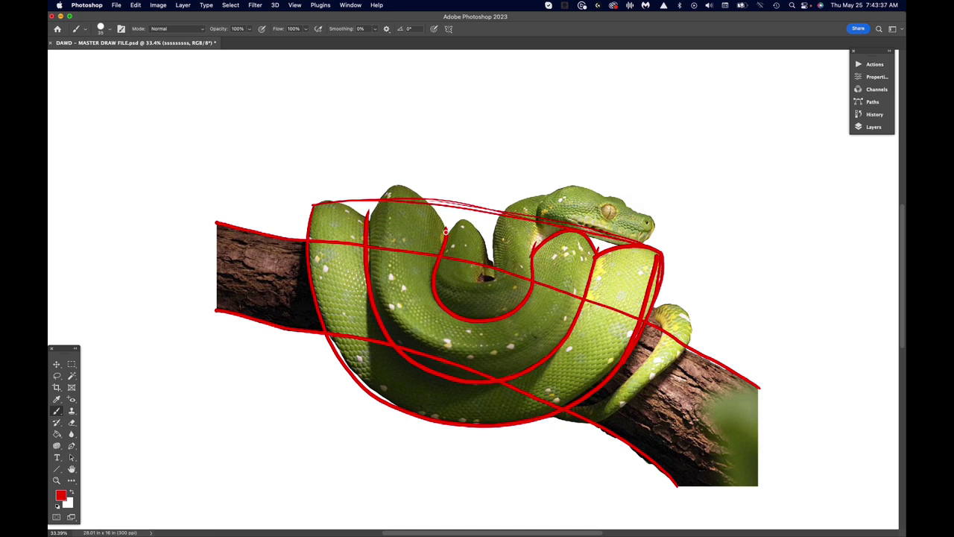
{"action": "mouse_move", "coordinate": [446, 231]}
{"action": "left_mouse_down"}
{"action": "mouse_move", "coordinate": [410, 188]}
{"action": "mouse_move", "coordinate": [377, 196]}
{"action": "mouse_move", "coordinate": [367, 230]}
{"action": "left_mouse_up"}
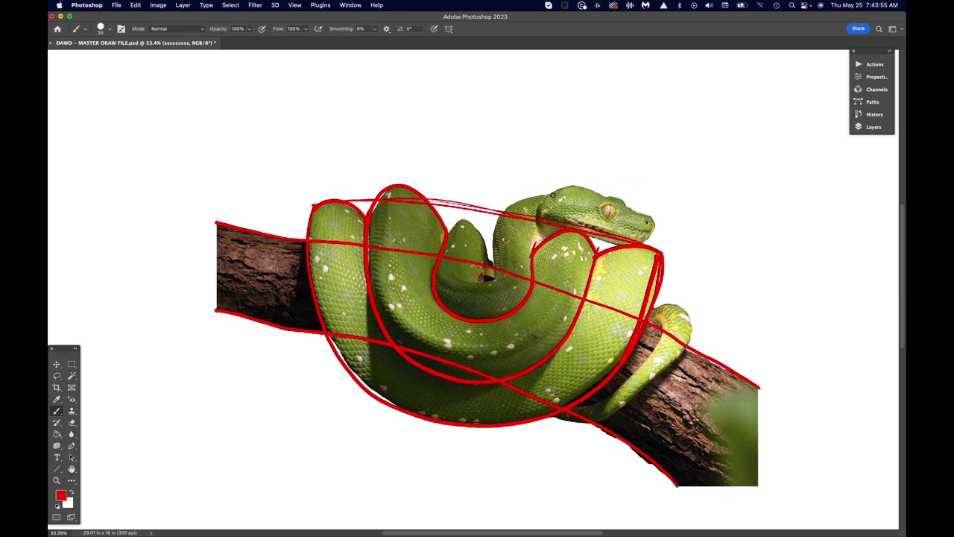
Trace the neck curve from behind the head down to the center and outline the small innermost coil
{"action": "mouse_move", "coordinate": [550, 193]}
{"action": "left_mouse_down"}
{"action": "mouse_move", "coordinate": [502, 211]}
{"action": "mouse_move", "coordinate": [498, 270]}
{"action": "mouse_move", "coordinate": [488, 280]}
{"action": "left_mouse_up"}
{"action": "mouse_move", "coordinate": [445, 237]}
{"action": "left_mouse_down"}
{"action": "mouse_move", "coordinate": [449, 222]}
{"action": "mouse_move", "coordinate": [472, 223]}
{"action": "mouse_move", "coordinate": [496, 271]}
{"action": "mouse_move", "coordinate": [483, 260]}
{"action": "mouse_move", "coordinate": [485, 278]}
{"action": "left_mouse_up"}
{"action": "mouse_move", "coordinate": [449, 272]}
{"action": "left_mouse_down"}
{"action": "mouse_move", "coordinate": [489, 280]}
{"action": "mouse_move", "coordinate": [491, 263]}
{"action": "left_mouse_up"}
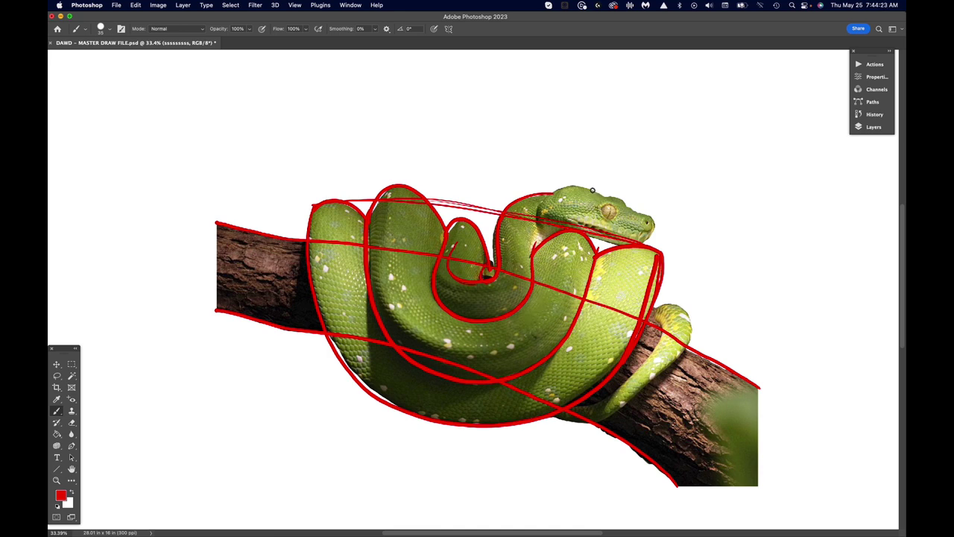
Outline the head with a boxy snout, eye and mouth, and trace the tail looping over and curling below the branch
{"action": "mouse_move", "coordinate": [592, 190]}
{"action": "left_mouse_down"}
{"action": "mouse_move", "coordinate": [550, 193]}
{"action": "mouse_move", "coordinate": [538, 220]}
{"action": "mouse_move", "coordinate": [551, 239]}
{"action": "mouse_move", "coordinate": [570, 245]}
{"action": "mouse_move", "coordinate": [602, 227]}
{"action": "mouse_move", "coordinate": [597, 196]}
{"action": "mouse_move", "coordinate": [656, 215]}
{"action": "left_mouse_up"}
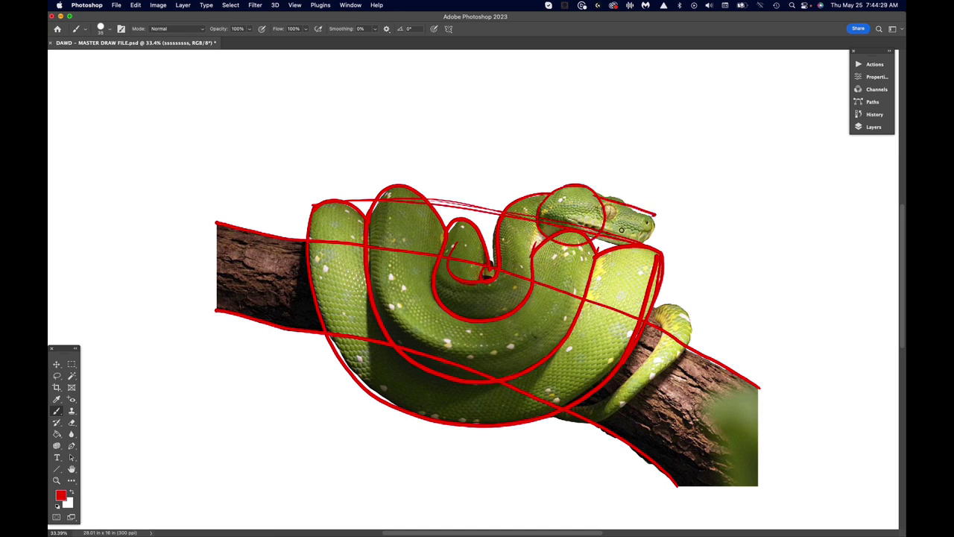
{"action": "left_click_drag", "start_coordinate": [588, 238], "coordinate": [632, 247]}
{"action": "left_click_drag", "start_coordinate": [657, 213], "coordinate": [646, 246]}
{"action": "left_click_drag", "start_coordinate": [597, 212], "coordinate": [614, 218]}
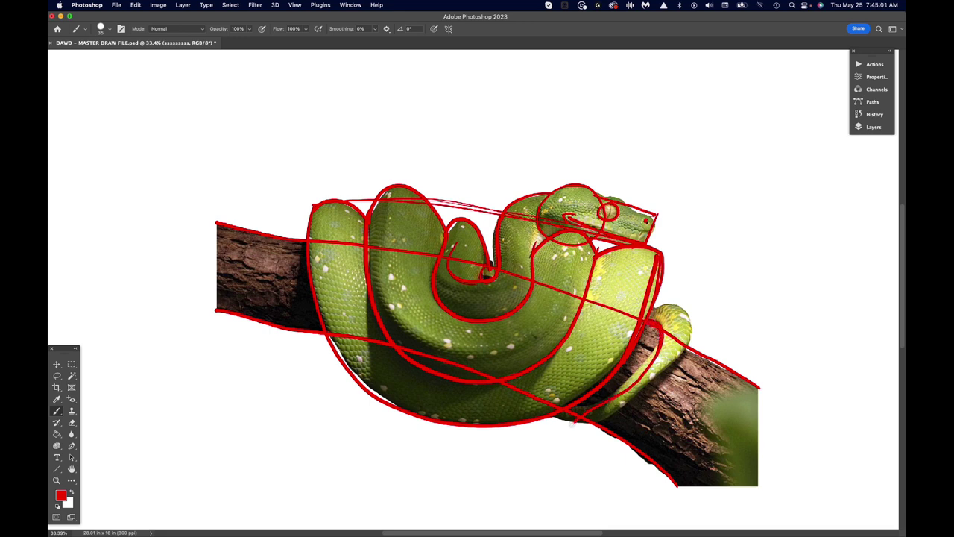
{"action": "mouse_move", "coordinate": [573, 423]}
{"action": "left_mouse_down"}
{"action": "mouse_move", "coordinate": [555, 459]}
{"action": "mouse_move", "coordinate": [576, 483]}
{"action": "left_mouse_up"}
{"action": "mouse_move", "coordinate": [658, 303]}
{"action": "left_mouse_down"}
{"action": "mouse_move", "coordinate": [686, 307]}
{"action": "mouse_move", "coordinate": [696, 330]}
{"action": "mouse_move", "coordinate": [690, 354]}
{"action": "mouse_move", "coordinate": [672, 379]}
{"action": "mouse_move", "coordinate": [562, 448]}
{"action": "mouse_move", "coordinate": [574, 486]}
{"action": "left_mouse_up"}
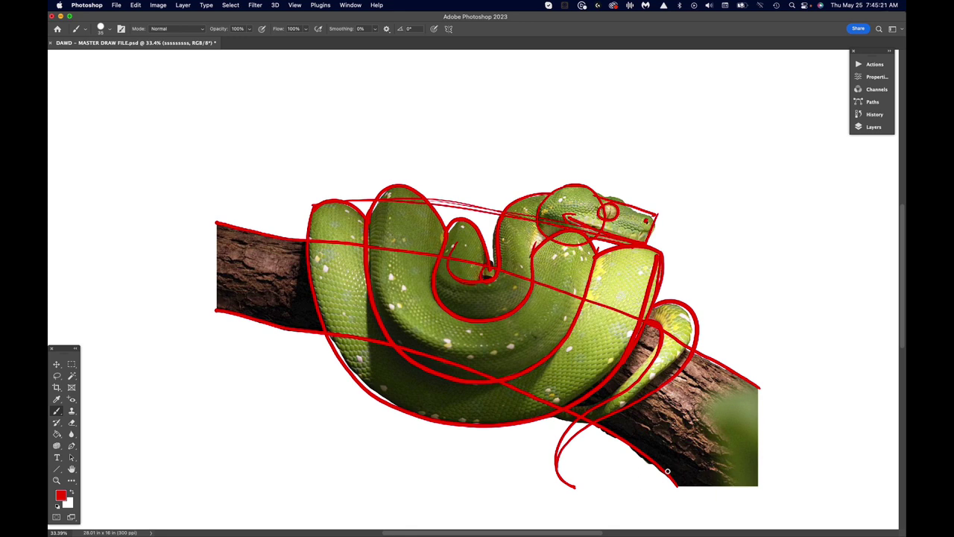
Scale the red sketch down to about half size and move it off the large snake photo
{"action": "left_click", "coordinate": [872, 127]}
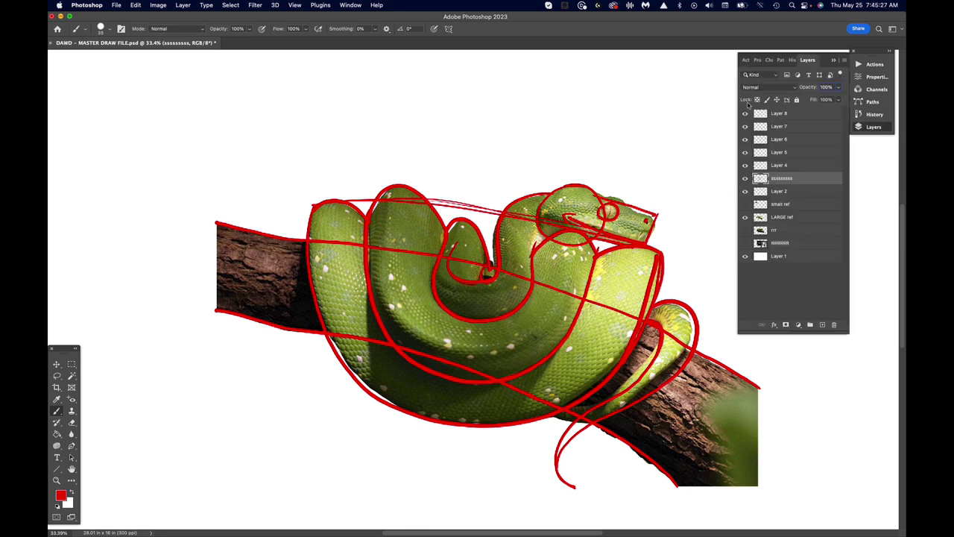
{"action": "left_click", "coordinate": [56, 363]}
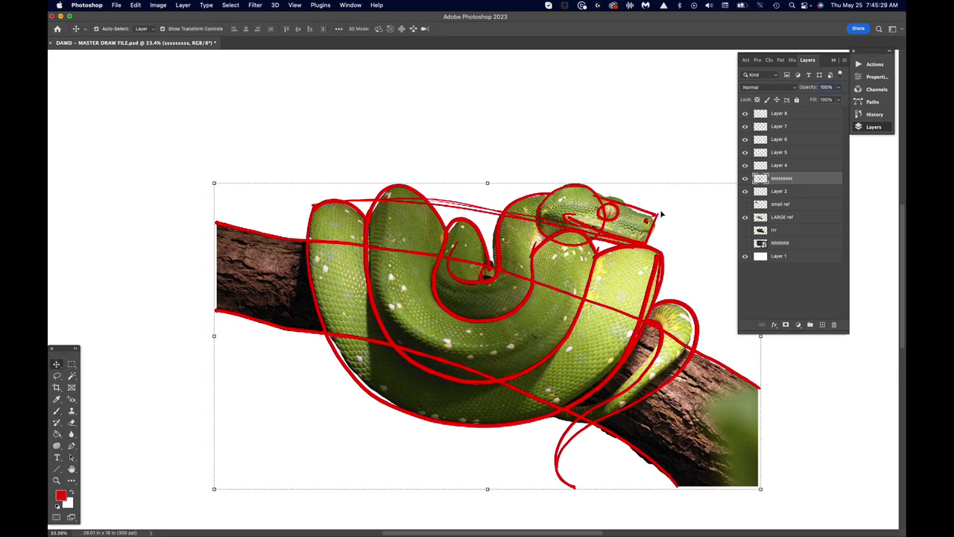
{"action": "mouse_move", "coordinate": [654, 217]}
{"action": "left_mouse_down"}
{"action": "mouse_move", "coordinate": [599, 213]}
{"action": "mouse_move", "coordinate": [464, 175]}
{"action": "left_mouse_up"}
{"action": "left_click_drag", "start_coordinate": [571, 140], "coordinate": [304, 291]}
{"action": "key", "text": "Return"}
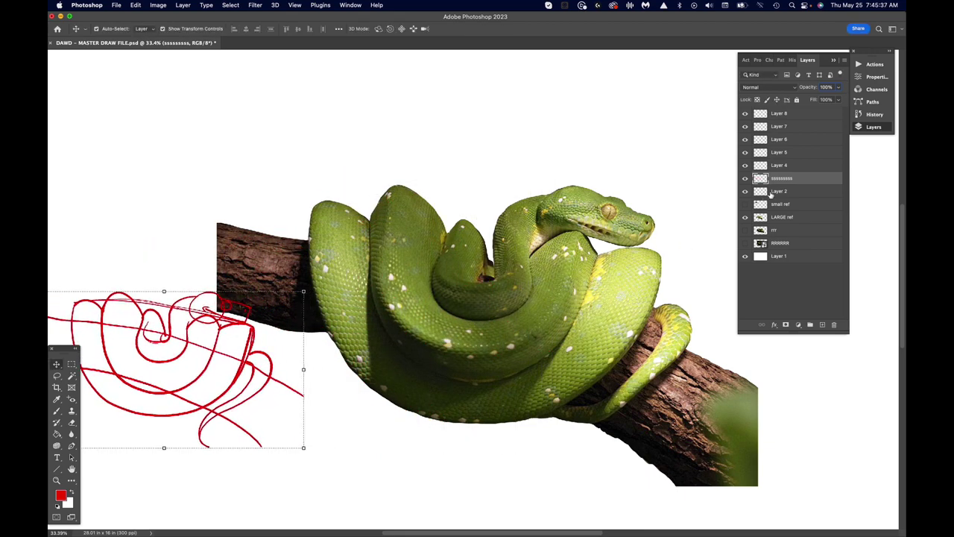
Hide the LARGE ref layer and show the small ref layer
{"action": "left_click", "coordinate": [609, 229]}
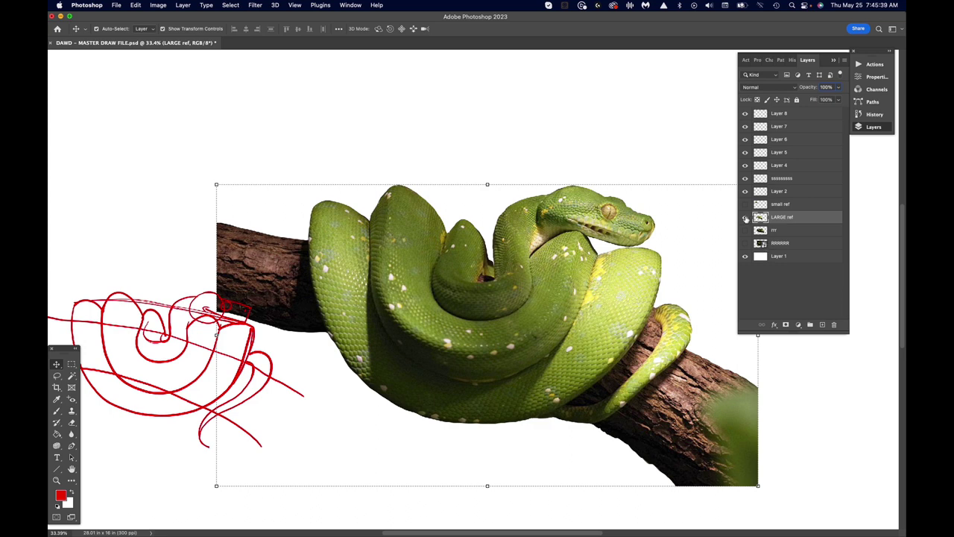
{"action": "left_click", "coordinate": [745, 217]}
{"action": "left_click", "coordinate": [744, 205]}
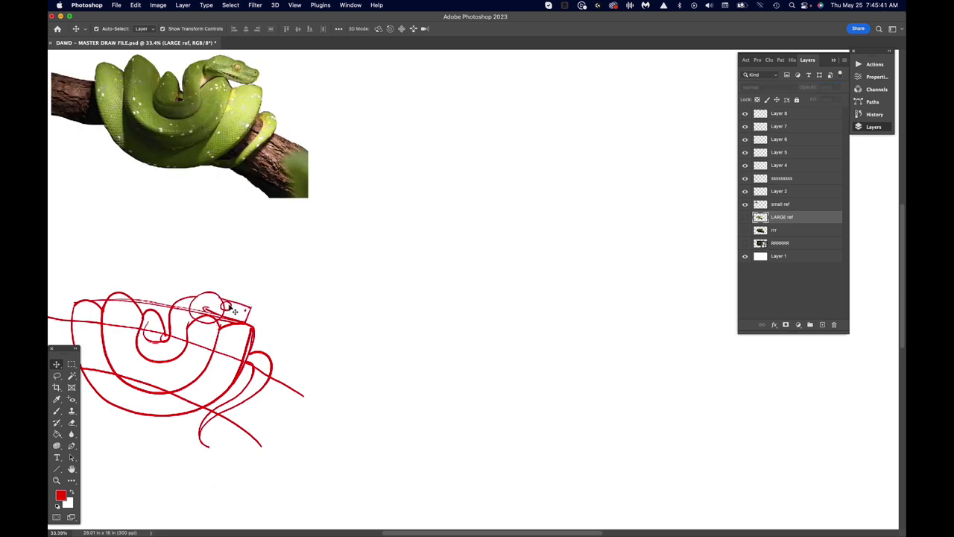
Place the scaled-down red sketch directly beside the small snake photo, to its right, against the photo's edge
{"action": "mouse_move", "coordinate": [239, 324]}
{"action": "left_mouse_down"}
{"action": "mouse_move", "coordinate": [262, 237]}
{"action": "mouse_move", "coordinate": [275, 232]}
{"action": "mouse_move", "coordinate": [266, 228]}
{"action": "left_mouse_up"}
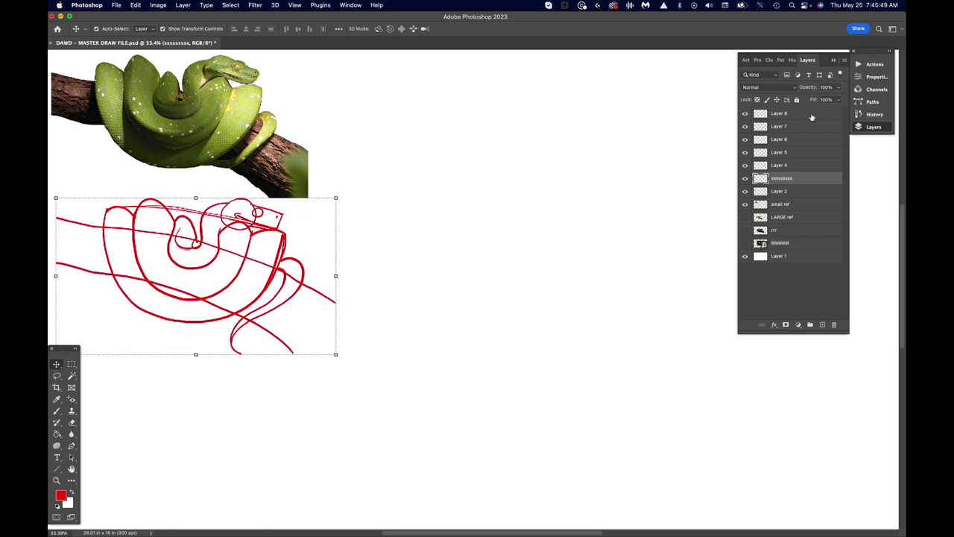
{"action": "left_click", "coordinate": [776, 166]}
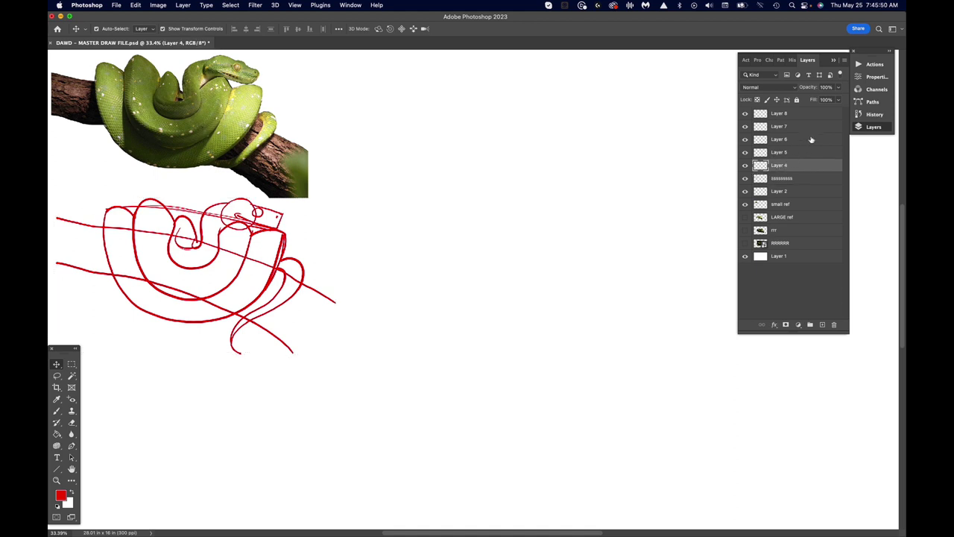
{"action": "left_click", "coordinate": [833, 60]}
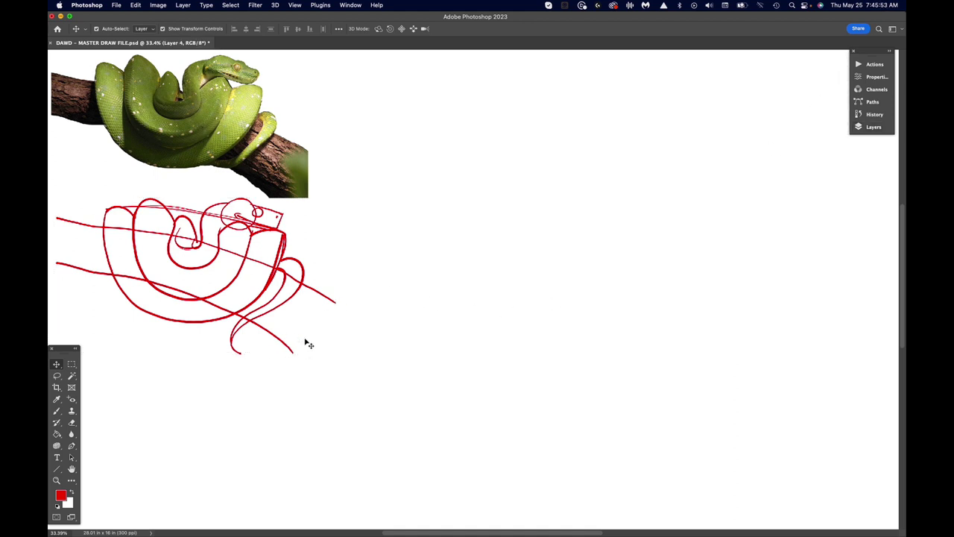
{"action": "mouse_move", "coordinate": [289, 240]}
{"action": "left_mouse_down"}
{"action": "mouse_move", "coordinate": [288, 229]}
{"action": "mouse_move", "coordinate": [334, 227]}
{"action": "mouse_move", "coordinate": [520, 163]}
{"action": "mouse_move", "coordinate": [561, 121]}
{"action": "mouse_move", "coordinate": [545, 96]}
{"action": "left_mouse_up"}
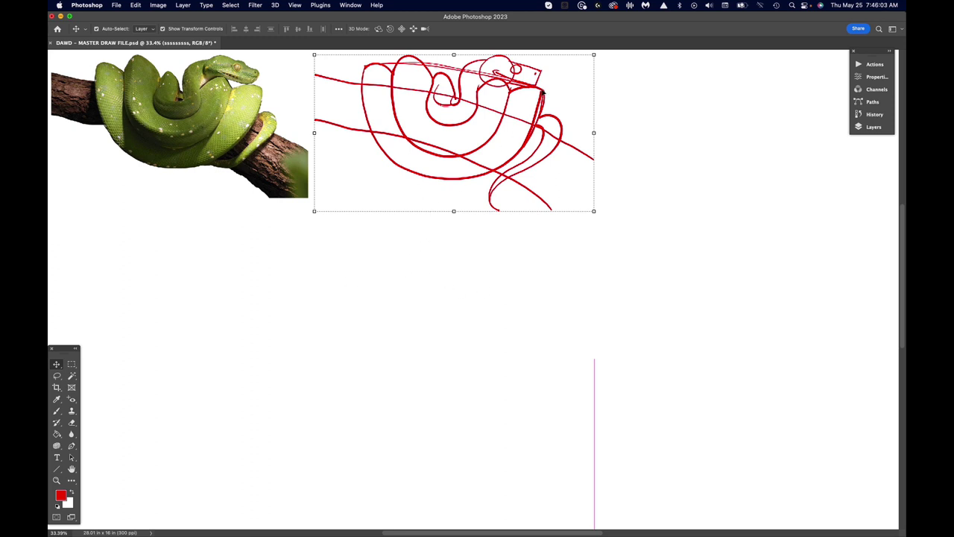
{"action": "left_click_drag", "start_coordinate": [542, 93], "coordinate": [535, 92]}
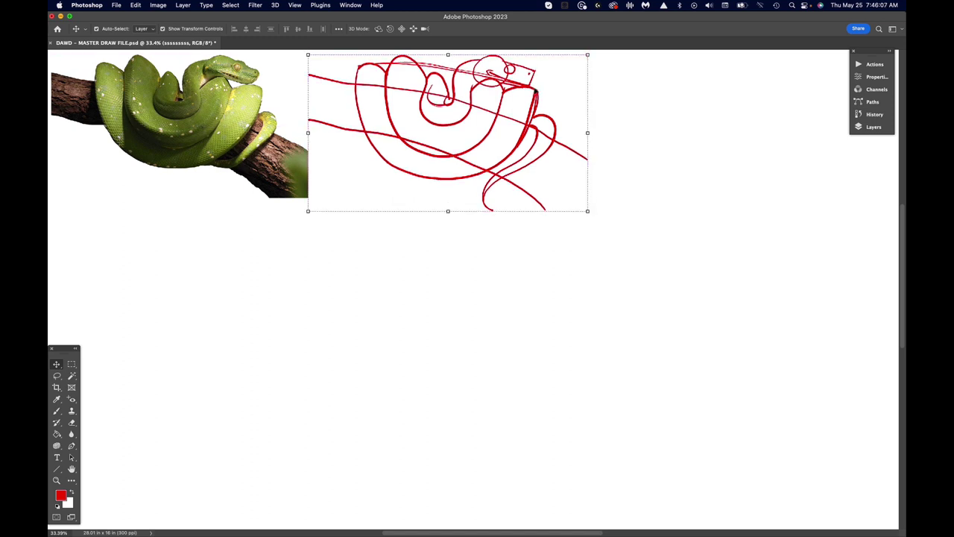
Draw two long, roughly parallel red diagonal lines for the branch on Layer 4 with the Brush, below the references
{"action": "left_click", "coordinate": [56, 410]}
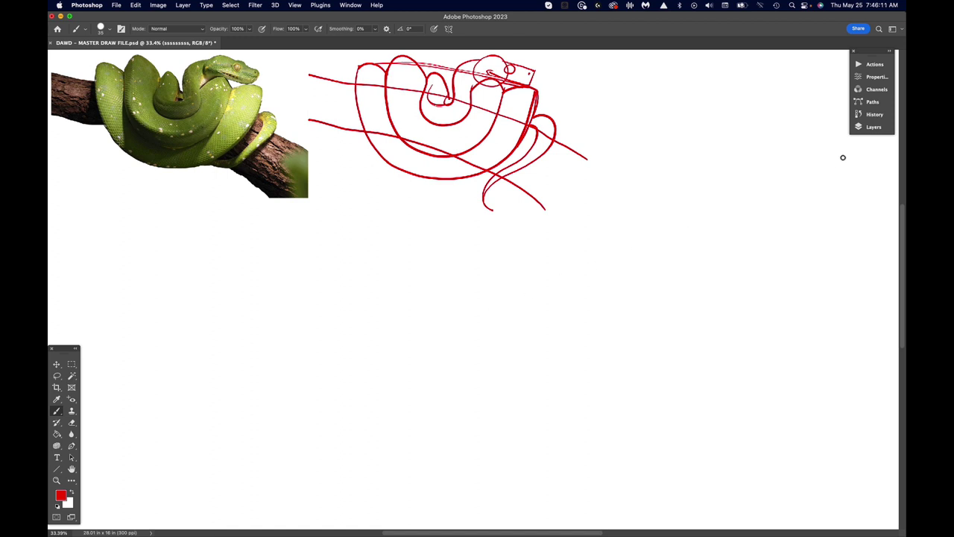
{"action": "left_click", "coordinate": [868, 130]}
{"action": "left_click", "coordinate": [784, 165]}
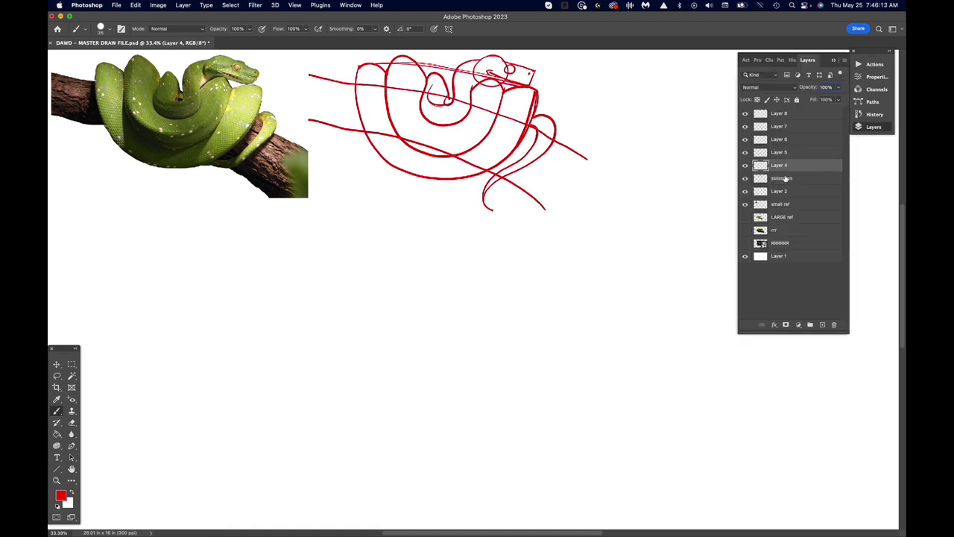
{"action": "left_click", "coordinate": [869, 132]}
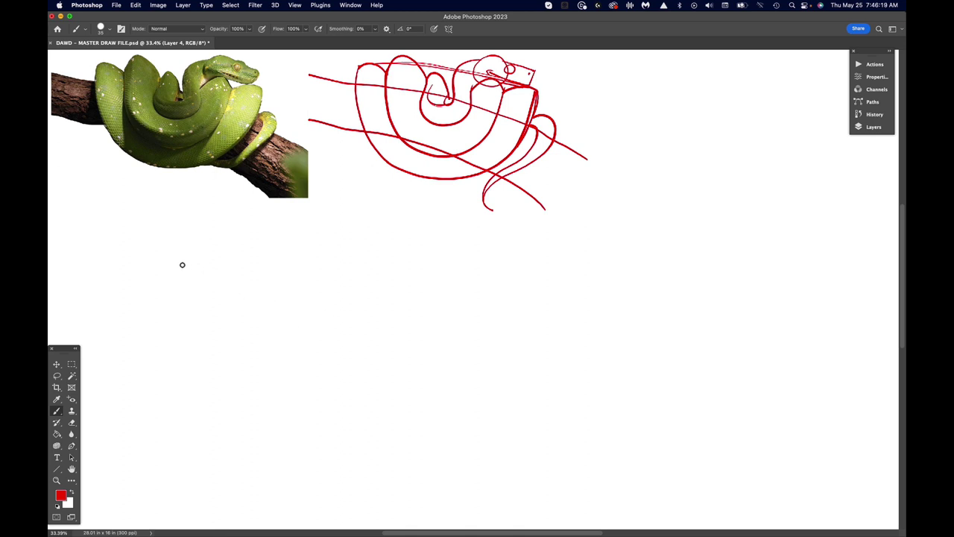
{"action": "left_click_drag", "start_coordinate": [153, 234], "coordinate": [851, 444]}
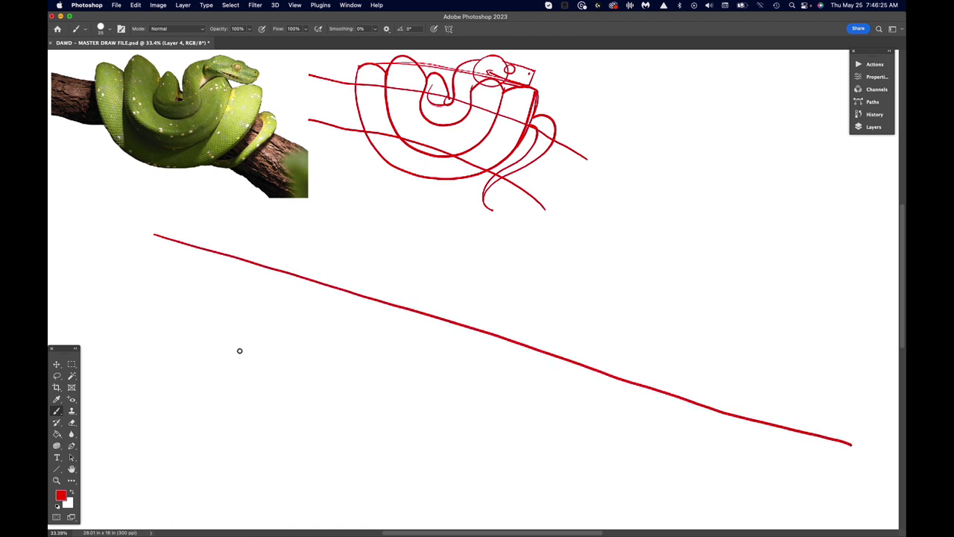
{"action": "left_click_drag", "start_coordinate": [119, 330], "coordinate": [751, 507]}
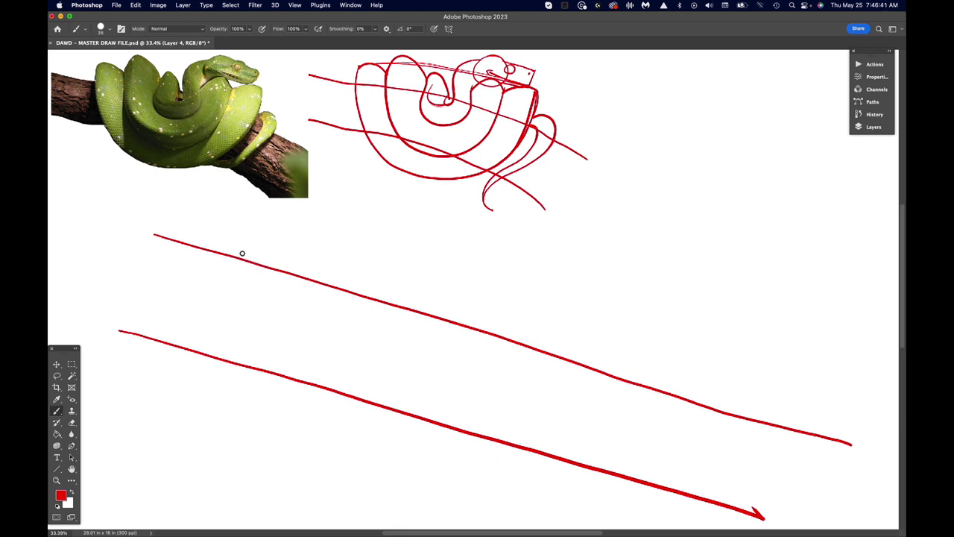
Draw a large bowl shape with a gently arched top across the branch lines, and add two nested U curves inside
{"action": "mouse_move", "coordinate": [243, 253]}
{"action": "left_mouse_down"}
{"action": "mouse_move", "coordinate": [250, 331]}
{"action": "mouse_move", "coordinate": [287, 394]}
{"action": "mouse_move", "coordinate": [343, 439]}
{"action": "mouse_move", "coordinate": [437, 475]}
{"action": "mouse_move", "coordinate": [537, 483]}
{"action": "mouse_move", "coordinate": [602, 460]}
{"action": "mouse_move", "coordinate": [651, 413]}
{"action": "mouse_move", "coordinate": [677, 330]}
{"action": "left_mouse_up"}
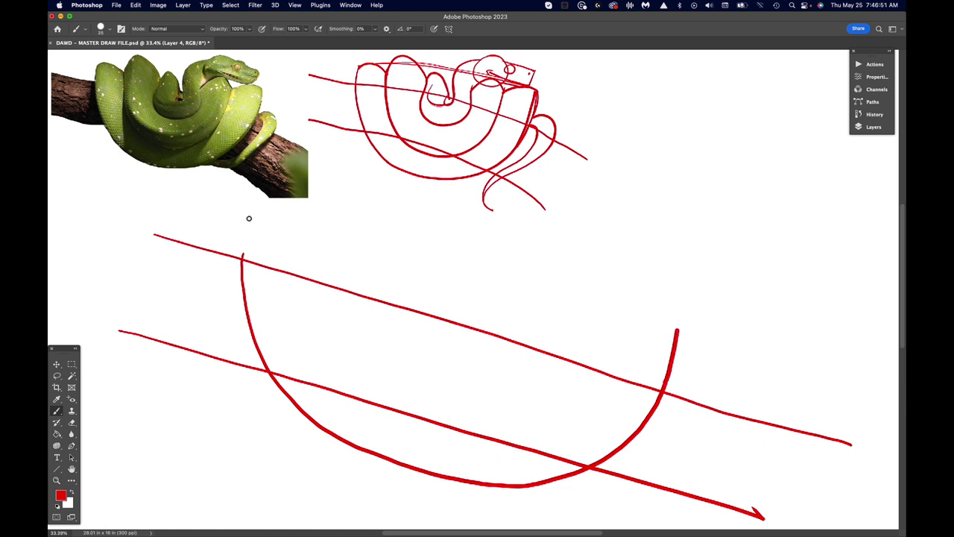
{"action": "left_click_drag", "start_coordinate": [248, 217], "coordinate": [242, 255]}
{"action": "mouse_move", "coordinate": [259, 210]}
{"action": "left_mouse_down"}
{"action": "mouse_move", "coordinate": [367, 213]}
{"action": "mouse_move", "coordinate": [477, 234]}
{"action": "mouse_move", "coordinate": [584, 263]}
{"action": "mouse_move", "coordinate": [681, 316]}
{"action": "mouse_move", "coordinate": [677, 330]}
{"action": "mouse_move", "coordinate": [680, 314]}
{"action": "mouse_move", "coordinate": [653, 297]}
{"action": "mouse_move", "coordinate": [505, 240]}
{"action": "mouse_move", "coordinate": [413, 221]}
{"action": "mouse_move", "coordinate": [249, 217]}
{"action": "left_mouse_up"}
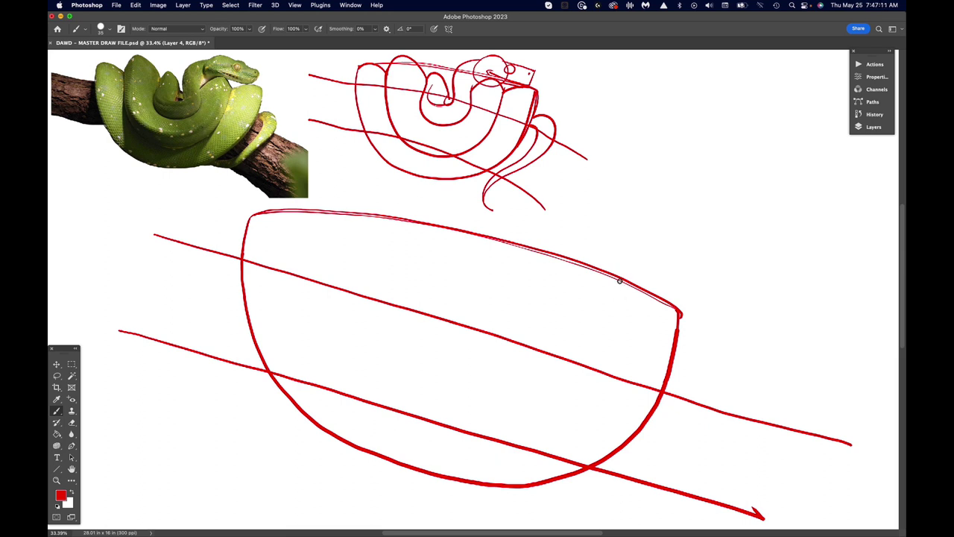
{"action": "mouse_move", "coordinate": [619, 281]}
{"action": "left_mouse_down"}
{"action": "mouse_move", "coordinate": [589, 358]}
{"action": "mouse_move", "coordinate": [543, 401]}
{"action": "mouse_move", "coordinate": [494, 417]}
{"action": "mouse_move", "coordinate": [436, 417]}
{"action": "mouse_move", "coordinate": [379, 394]}
{"action": "mouse_move", "coordinate": [337, 356]}
{"action": "mouse_move", "coordinate": [310, 297]}
{"action": "mouse_move", "coordinate": [310, 228]}
{"action": "left_mouse_up"}
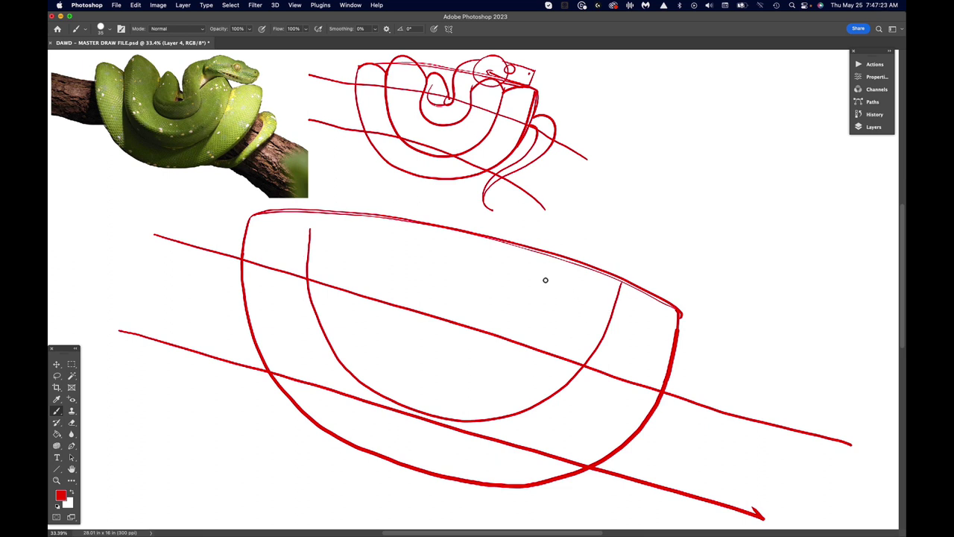
{"action": "mouse_move", "coordinate": [545, 282]}
{"action": "left_mouse_down"}
{"action": "mouse_move", "coordinate": [515, 356]}
{"action": "mouse_move", "coordinate": [484, 370]}
{"action": "mouse_move", "coordinate": [421, 371]}
{"action": "mouse_move", "coordinate": [398, 356]}
{"action": "mouse_move", "coordinate": [369, 306]}
{"action": "mouse_move", "coordinate": [367, 248]}
{"action": "left_mouse_up"}
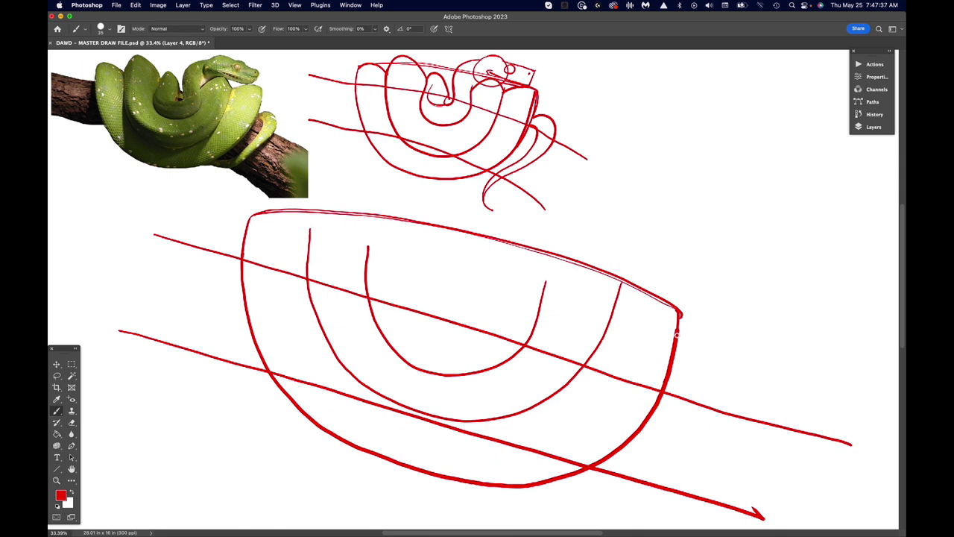
Round off both upper ends of the two outer coils with red arches below the guide arc
{"action": "mouse_move", "coordinate": [678, 321]}
{"action": "left_mouse_down"}
{"action": "mouse_move", "coordinate": [668, 300]}
{"action": "mouse_move", "coordinate": [631, 292]}
{"action": "mouse_move", "coordinate": [609, 308]}
{"action": "mouse_move", "coordinate": [601, 337]}
{"action": "left_mouse_up"}
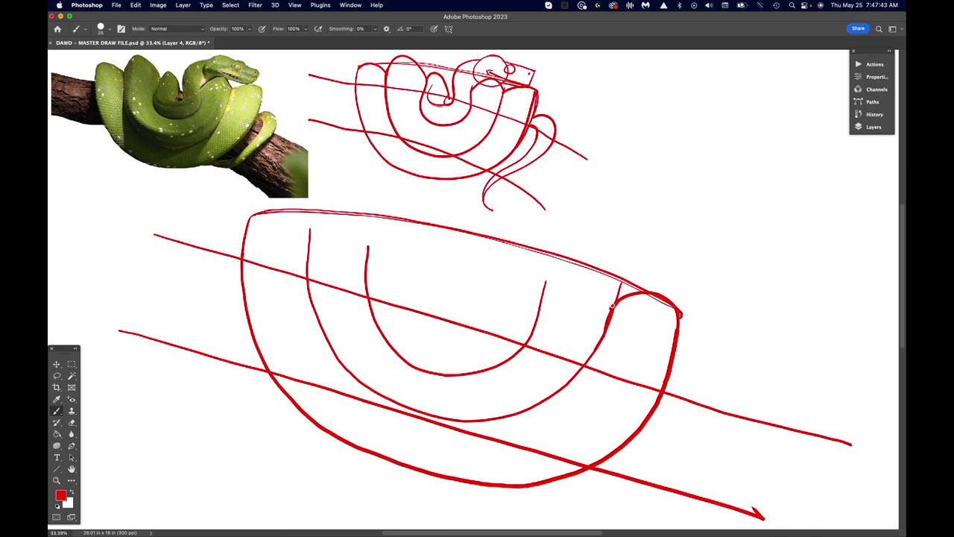
{"action": "mouse_move", "coordinate": [612, 304]}
{"action": "left_mouse_down"}
{"action": "mouse_move", "coordinate": [593, 270]}
{"action": "mouse_move", "coordinate": [568, 270]}
{"action": "mouse_move", "coordinate": [541, 294]}
{"action": "mouse_move", "coordinate": [561, 271]}
{"action": "mouse_move", "coordinate": [596, 274]}
{"action": "left_mouse_up"}
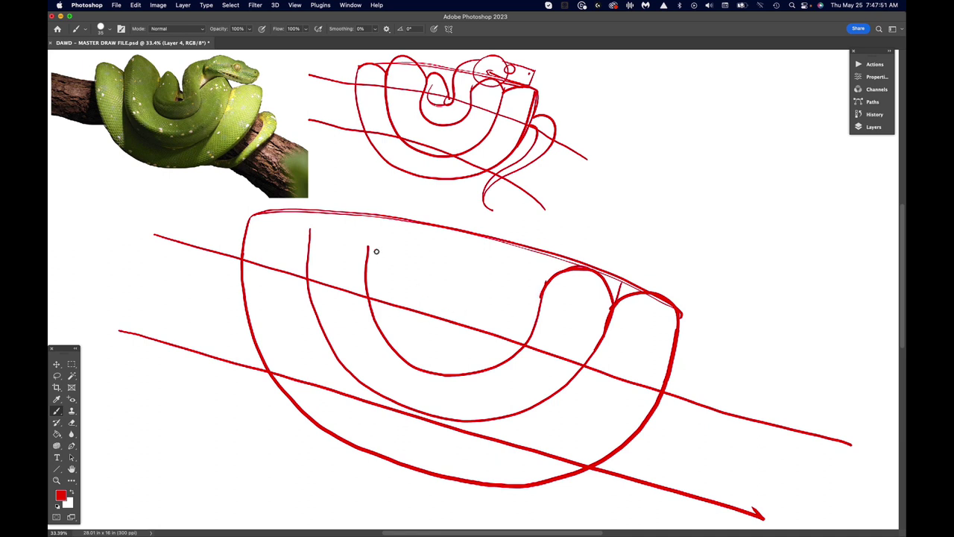
{"action": "mouse_move", "coordinate": [367, 255]}
{"action": "left_mouse_down"}
{"action": "mouse_move", "coordinate": [344, 217]}
{"action": "mouse_move", "coordinate": [316, 214]}
{"action": "mouse_move", "coordinate": [306, 233]}
{"action": "mouse_move", "coordinate": [319, 215]}
{"action": "mouse_move", "coordinate": [369, 252]}
{"action": "left_mouse_up"}
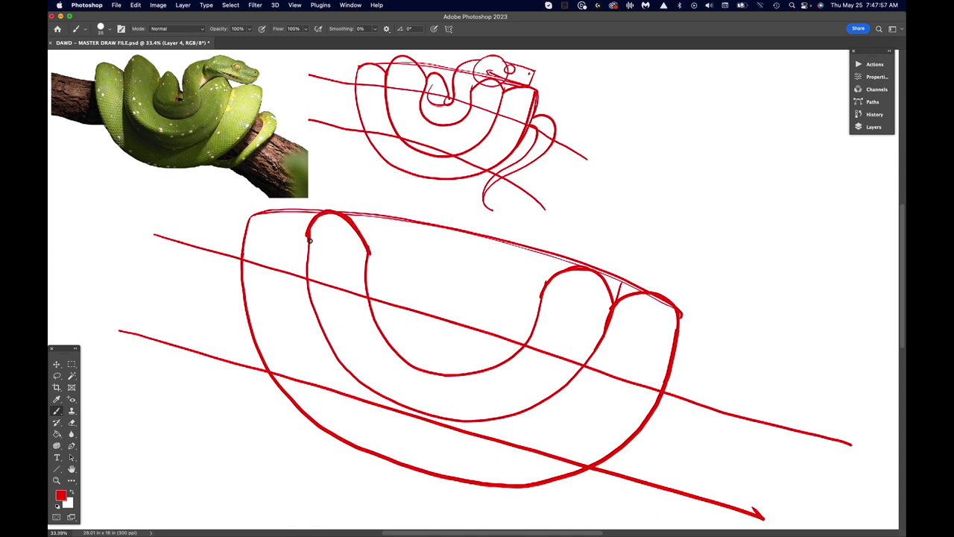
{"action": "mouse_move", "coordinate": [309, 239]}
{"action": "left_mouse_down"}
{"action": "mouse_move", "coordinate": [261, 217]}
{"action": "mouse_move", "coordinate": [240, 244]}
{"action": "mouse_move", "coordinate": [250, 221]}
{"action": "mouse_move", "coordinate": [272, 212]}
{"action": "mouse_move", "coordinate": [299, 223]}
{"action": "left_mouse_up"}
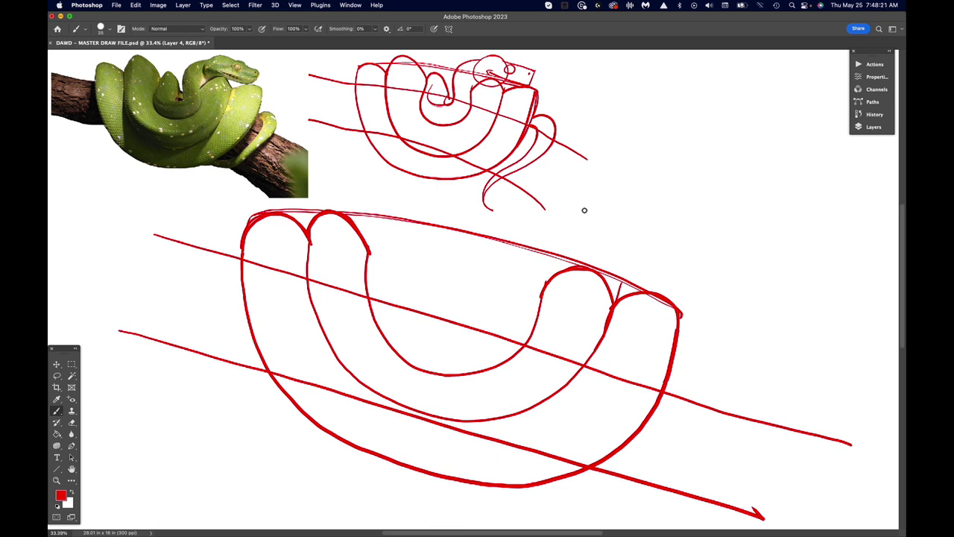
Draw the snake's head as a circle resting on the right-hand coils, with a boxy snout angled down to the right
{"action": "mouse_move", "coordinate": [586, 202]}
{"action": "left_mouse_down"}
{"action": "mouse_move", "coordinate": [539, 210]}
{"action": "mouse_move", "coordinate": [527, 254]}
{"action": "mouse_move", "coordinate": [561, 270]}
{"action": "mouse_move", "coordinate": [592, 266]}
{"action": "mouse_move", "coordinate": [614, 242]}
{"action": "mouse_move", "coordinate": [611, 212]}
{"action": "mouse_move", "coordinate": [593, 197]}
{"action": "mouse_move", "coordinate": [561, 194]}
{"action": "mouse_move", "coordinate": [533, 212]}
{"action": "mouse_move", "coordinate": [524, 245]}
{"action": "mouse_move", "coordinate": [540, 266]}
{"action": "mouse_move", "coordinate": [572, 270]}
{"action": "mouse_move", "coordinate": [601, 260]}
{"action": "mouse_move", "coordinate": [616, 226]}
{"action": "mouse_move", "coordinate": [603, 202]}
{"action": "mouse_move", "coordinate": [548, 198]}
{"action": "left_mouse_up"}
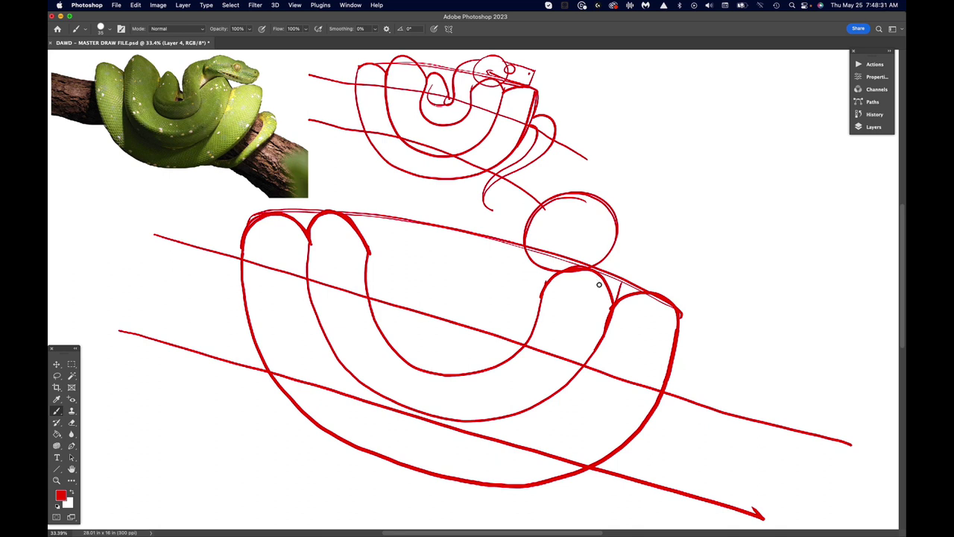
{"action": "left_click_drag", "start_coordinate": [587, 269], "coordinate": [647, 291]}
{"action": "left_click_drag", "start_coordinate": [587, 274], "coordinate": [655, 296]}
{"action": "mouse_move", "coordinate": [616, 216]}
{"action": "left_mouse_down"}
{"action": "mouse_move", "coordinate": [679, 246]}
{"action": "mouse_move", "coordinate": [663, 299]}
{"action": "left_mouse_up"}
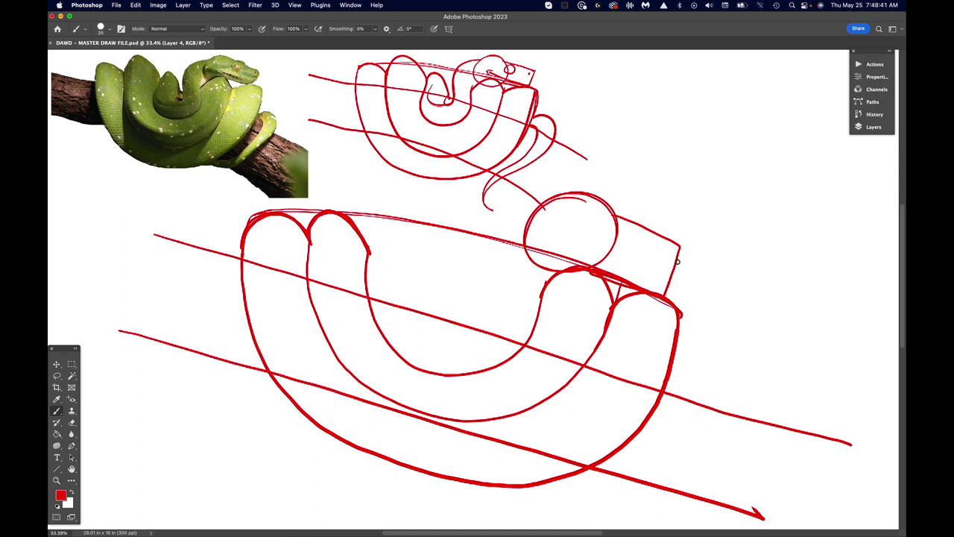
{"action": "left_click_drag", "start_coordinate": [678, 246], "coordinate": [612, 216]}
Draw the rounded innermost coil and the neck curving from the coil's center to the head, with a small bend below the head
{"action": "mouse_move", "coordinate": [442, 319]}
{"action": "left_mouse_down"}
{"action": "mouse_move", "coordinate": [436, 259]}
{"action": "mouse_move", "coordinate": [409, 223]}
{"action": "mouse_move", "coordinate": [375, 232]}
{"action": "mouse_move", "coordinate": [369, 252]}
{"action": "mouse_move", "coordinate": [382, 225]}
{"action": "mouse_move", "coordinate": [396, 221]}
{"action": "mouse_move", "coordinate": [421, 234]}
{"action": "mouse_move", "coordinate": [442, 319]}
{"action": "left_mouse_up"}
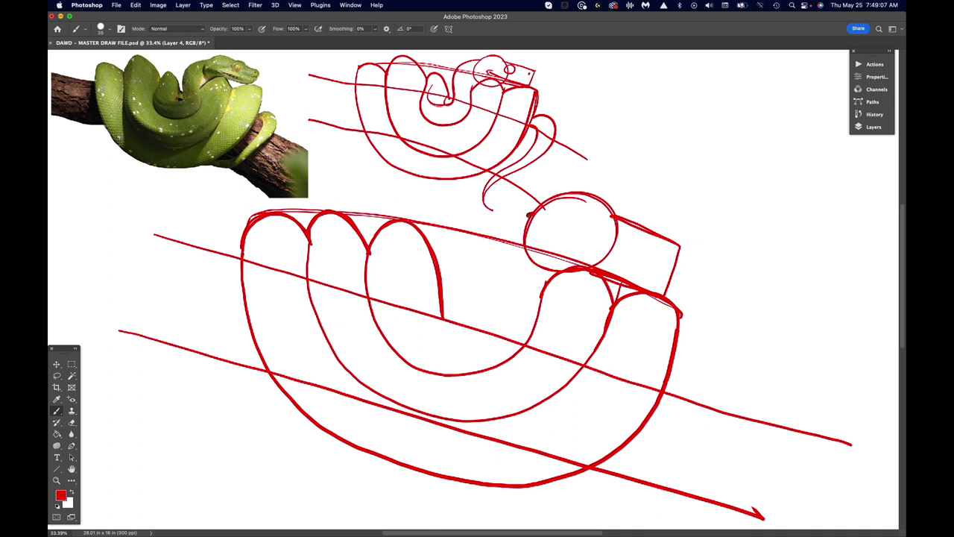
{"action": "mouse_move", "coordinate": [531, 213]}
{"action": "left_mouse_down"}
{"action": "mouse_move", "coordinate": [475, 243]}
{"action": "mouse_move", "coordinate": [455, 283]}
{"action": "mouse_move", "coordinate": [462, 321]}
{"action": "mouse_move", "coordinate": [452, 332]}
{"action": "mouse_move", "coordinate": [427, 325]}
{"action": "mouse_move", "coordinate": [394, 254]}
{"action": "left_mouse_up"}
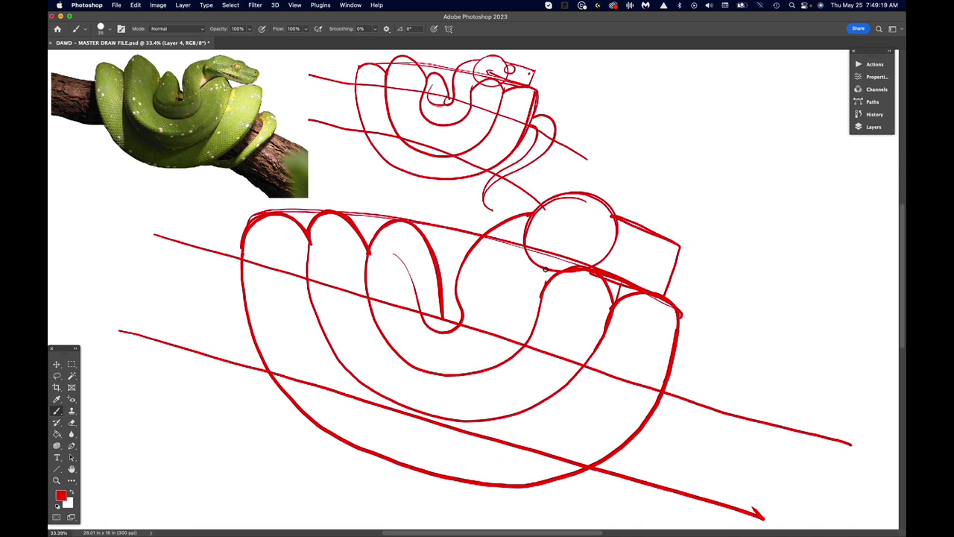
{"action": "mouse_move", "coordinate": [544, 269]}
{"action": "left_mouse_down"}
{"action": "mouse_move", "coordinate": [518, 289]}
{"action": "mouse_move", "coordinate": [526, 339]}
{"action": "left_mouse_up"}
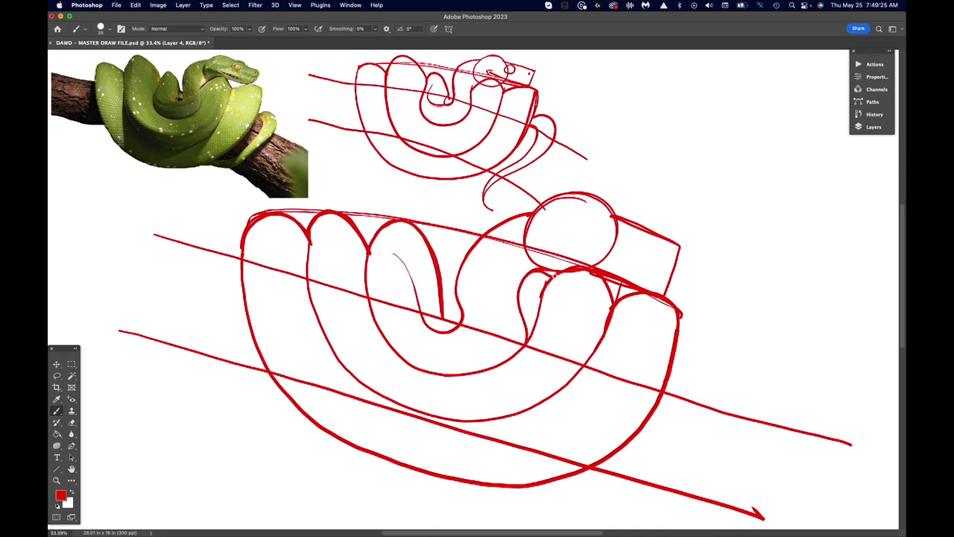
{"action": "mouse_move", "coordinate": [534, 269]}
{"action": "left_mouse_down"}
{"action": "mouse_move", "coordinate": [514, 292]}
{"action": "mouse_move", "coordinate": [521, 318]}
{"action": "left_mouse_up"}
{"action": "left_click_drag", "start_coordinate": [440, 312], "coordinate": [456, 324]}
{"action": "left_click_drag", "start_coordinate": [460, 316], "coordinate": [441, 312]}
{"action": "mouse_move", "coordinate": [434, 261]}
{"action": "left_mouse_down"}
{"action": "mouse_move", "coordinate": [399, 220]}
{"action": "mouse_move", "coordinate": [377, 227]}
{"action": "mouse_move", "coordinate": [366, 260]}
{"action": "left_mouse_up"}
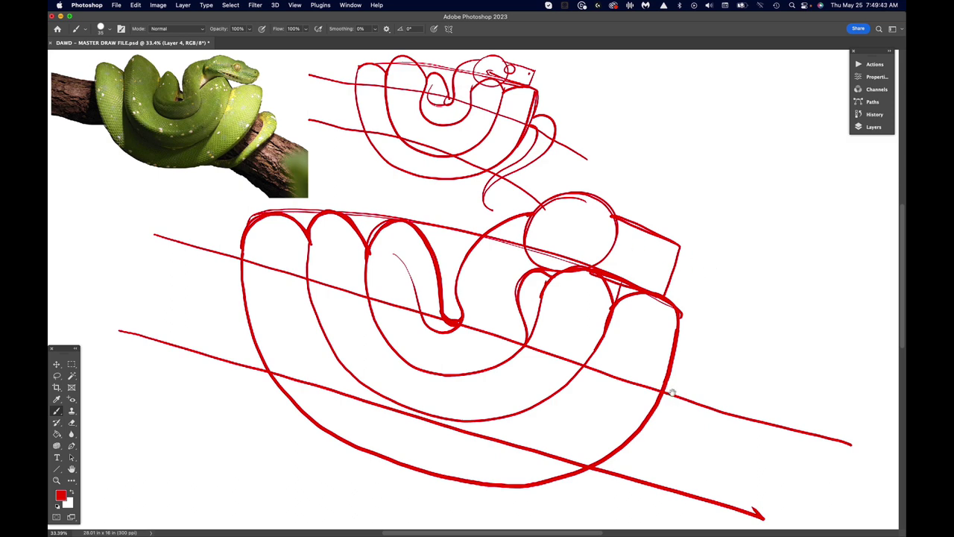
Draw the tail as a loop emerging from the outer coil's right side, crossing the branch and curling to a point beneath it
{"action": "scroll", "coordinate": [670, 390], "scroll_direction": "down", "scroll_amount": 2}
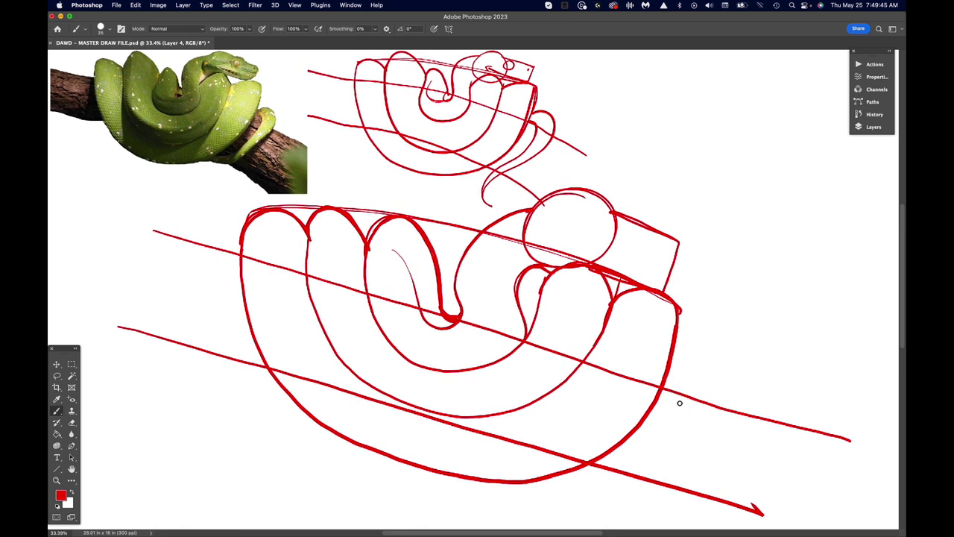
{"action": "mouse_move", "coordinate": [663, 383]}
{"action": "left_mouse_down"}
{"action": "mouse_move", "coordinate": [691, 371]}
{"action": "mouse_move", "coordinate": [716, 380]}
{"action": "mouse_move", "coordinate": [726, 398]}
{"action": "mouse_move", "coordinate": [723, 432]}
{"action": "mouse_move", "coordinate": [702, 468]}
{"action": "mouse_move", "coordinate": [672, 486]}
{"action": "mouse_move", "coordinate": [578, 496]}
{"action": "mouse_move", "coordinate": [576, 522]}
{"action": "left_mouse_up"}
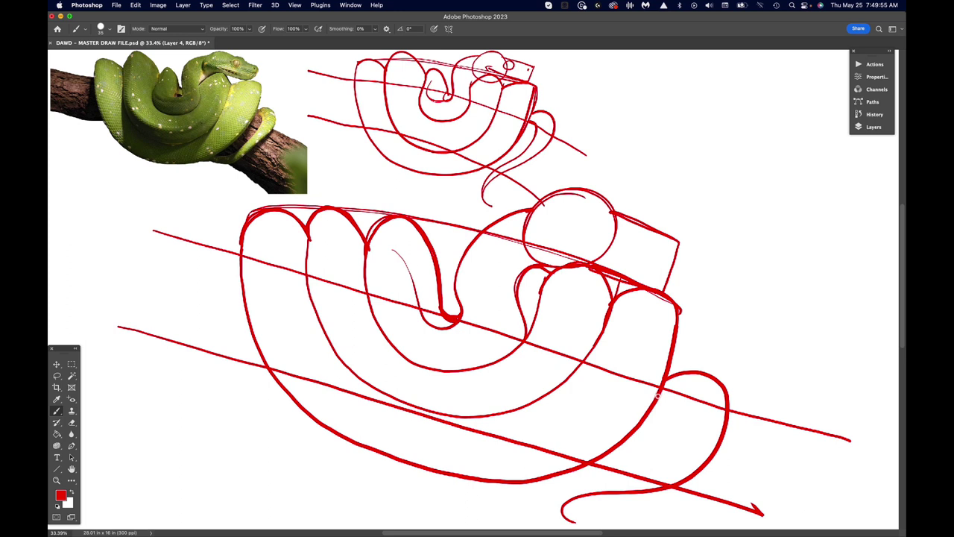
{"action": "mouse_move", "coordinate": [656, 397]}
{"action": "left_mouse_down"}
{"action": "mouse_move", "coordinate": [681, 402]}
{"action": "mouse_move", "coordinate": [700, 423]}
{"action": "mouse_move", "coordinate": [694, 451]}
{"action": "mouse_move", "coordinate": [670, 474]}
{"action": "mouse_move", "coordinate": [569, 495]}
{"action": "mouse_move", "coordinate": [562, 514]}
{"action": "left_mouse_up"}
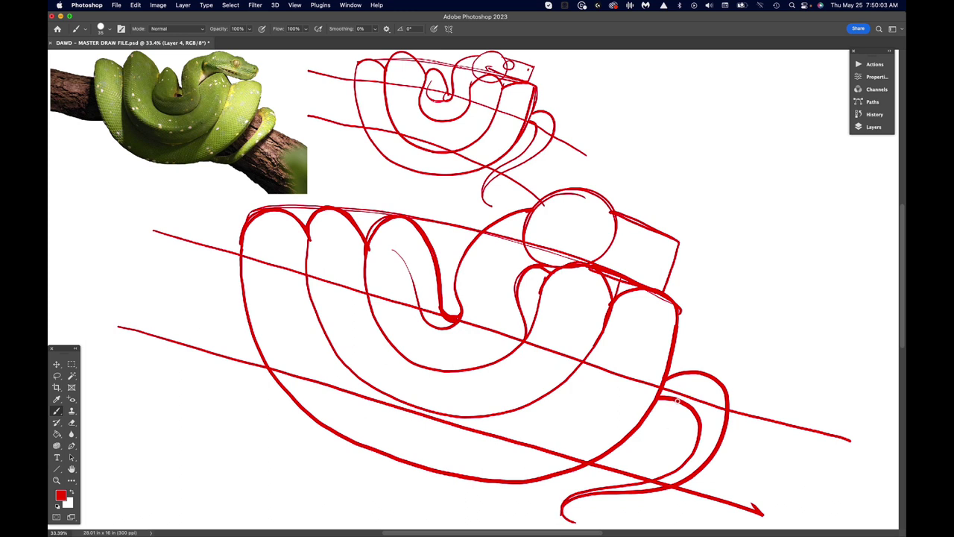
{"action": "left_click_drag", "start_coordinate": [708, 375], "coordinate": [684, 367]}
Add thin contour lines along the coils and neck, plus the overlapping body edges behind the outer coil at both sides
{"action": "mouse_move", "coordinate": [235, 254]}
{"action": "left_mouse_down"}
{"action": "mouse_move", "coordinate": [233, 336]}
{"action": "mouse_move", "coordinate": [243, 362]}
{"action": "left_mouse_up"}
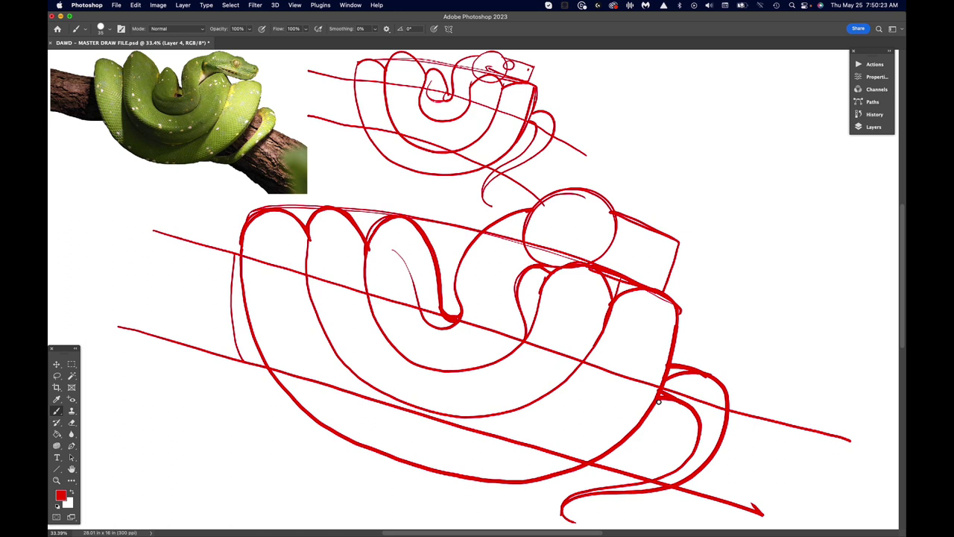
{"action": "left_click_drag", "start_coordinate": [659, 397], "coordinate": [612, 463]}
{"action": "mouse_move", "coordinate": [557, 386]}
{"action": "left_mouse_down"}
{"action": "mouse_move", "coordinate": [513, 421]}
{"action": "mouse_move", "coordinate": [409, 463]}
{"action": "left_mouse_up"}
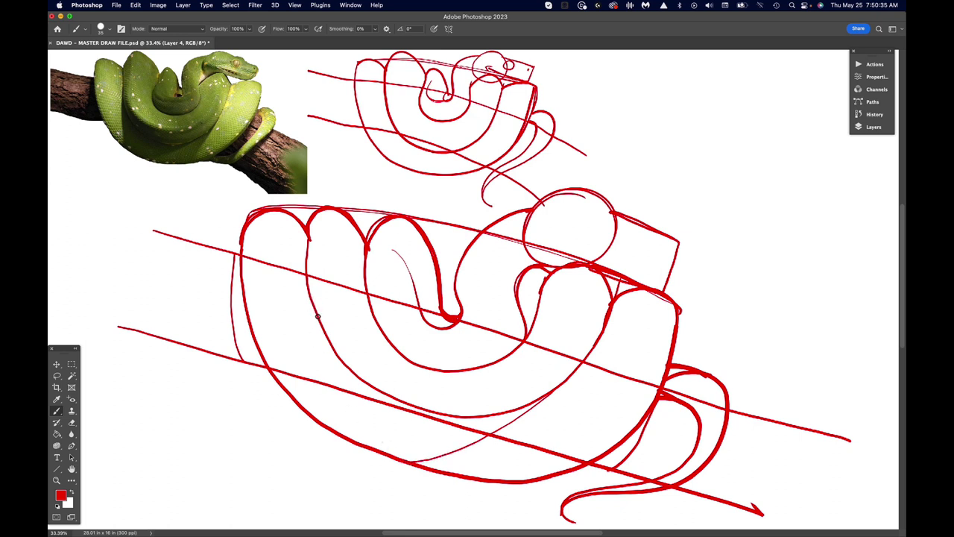
{"action": "mouse_move", "coordinate": [318, 316]}
{"action": "left_mouse_down"}
{"action": "mouse_move", "coordinate": [356, 404]}
{"action": "mouse_move", "coordinate": [410, 463]}
{"action": "left_mouse_up"}
{"action": "mouse_move", "coordinate": [577, 279]}
{"action": "left_mouse_down"}
{"action": "mouse_move", "coordinate": [551, 350]}
{"action": "mouse_move", "coordinate": [516, 380]}
{"action": "mouse_move", "coordinate": [437, 388]}
{"action": "mouse_move", "coordinate": [369, 349]}
{"action": "mouse_move", "coordinate": [347, 308]}
{"action": "mouse_move", "coordinate": [327, 219]}
{"action": "left_mouse_up"}
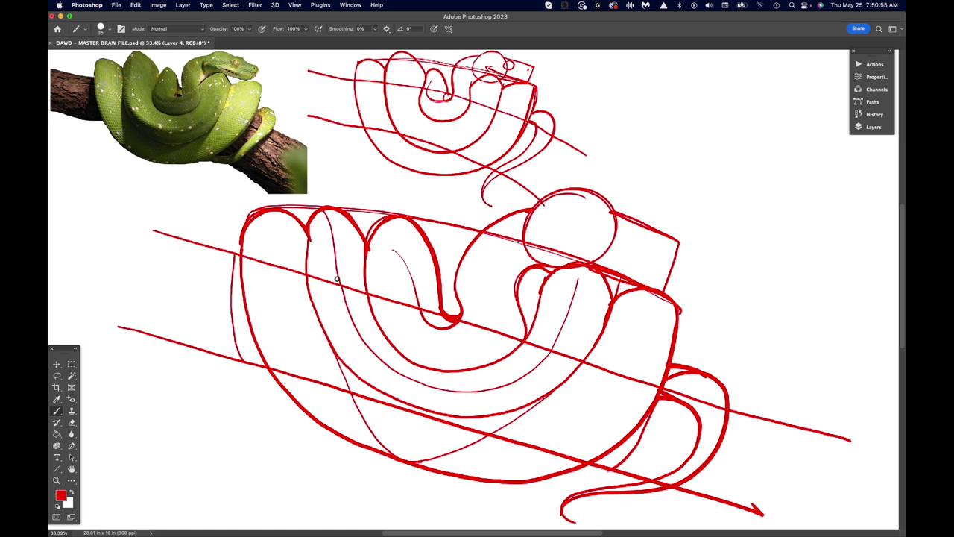
{"action": "left_click_drag", "start_coordinate": [336, 279], "coordinate": [358, 375]}
{"action": "left_click_drag", "start_coordinate": [526, 373], "coordinate": [446, 416]}
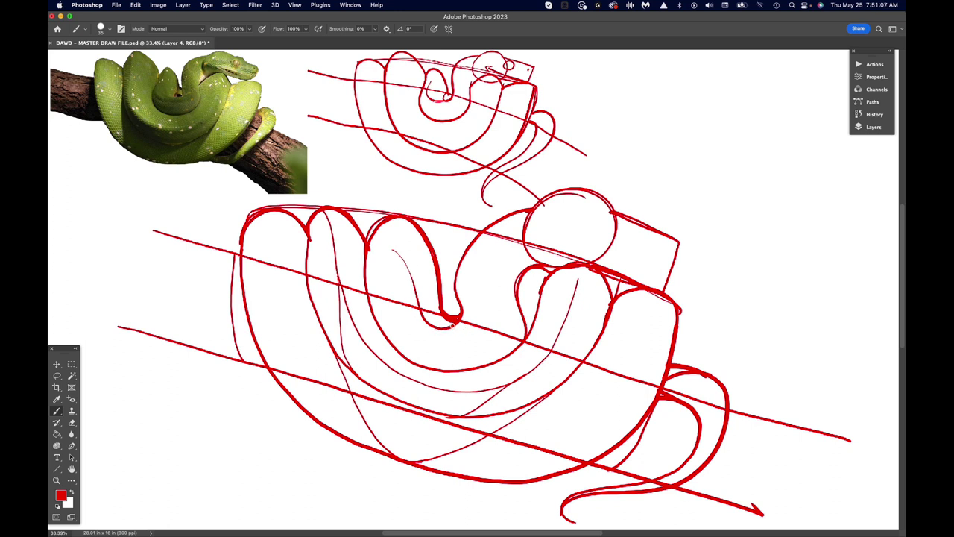
{"action": "mouse_move", "coordinate": [451, 325]}
{"action": "left_mouse_down"}
{"action": "mouse_move", "coordinate": [473, 306]}
{"action": "mouse_move", "coordinate": [491, 243]}
{"action": "mouse_move", "coordinate": [510, 232]}
{"action": "left_mouse_up"}
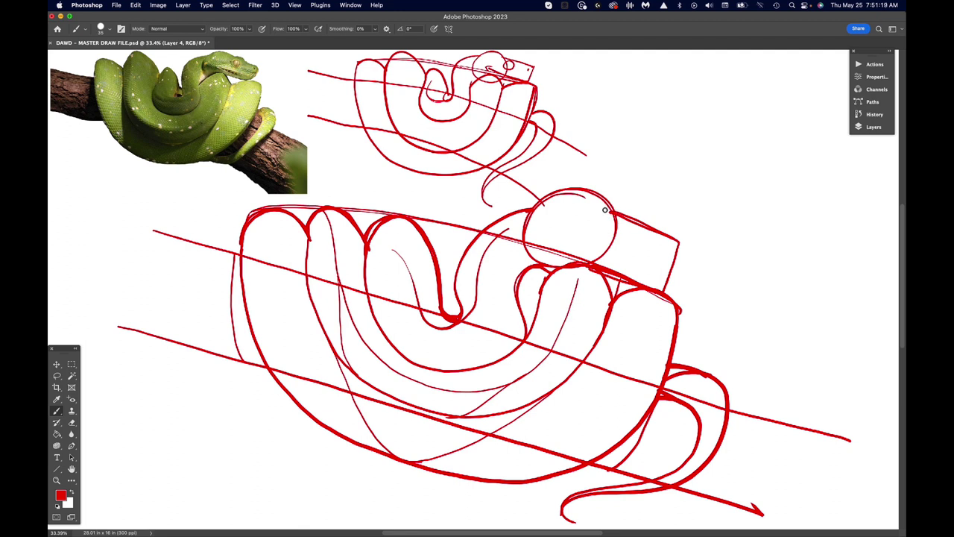
Add a brow bump, round eye, nostril bump and mouth line to the head, and reinforce the back of the head and neck
{"action": "mouse_move", "coordinate": [604, 210]}
{"action": "left_mouse_down"}
{"action": "mouse_move", "coordinate": [623, 198]}
{"action": "mouse_move", "coordinate": [640, 222]}
{"action": "left_mouse_up"}
{"action": "mouse_move", "coordinate": [619, 211]}
{"action": "left_mouse_down"}
{"action": "mouse_move", "coordinate": [596, 234]}
{"action": "mouse_move", "coordinate": [623, 241]}
{"action": "mouse_move", "coordinate": [633, 228]}
{"action": "mouse_move", "coordinate": [624, 209]}
{"action": "mouse_move", "coordinate": [610, 206]}
{"action": "mouse_move", "coordinate": [601, 237]}
{"action": "left_mouse_up"}
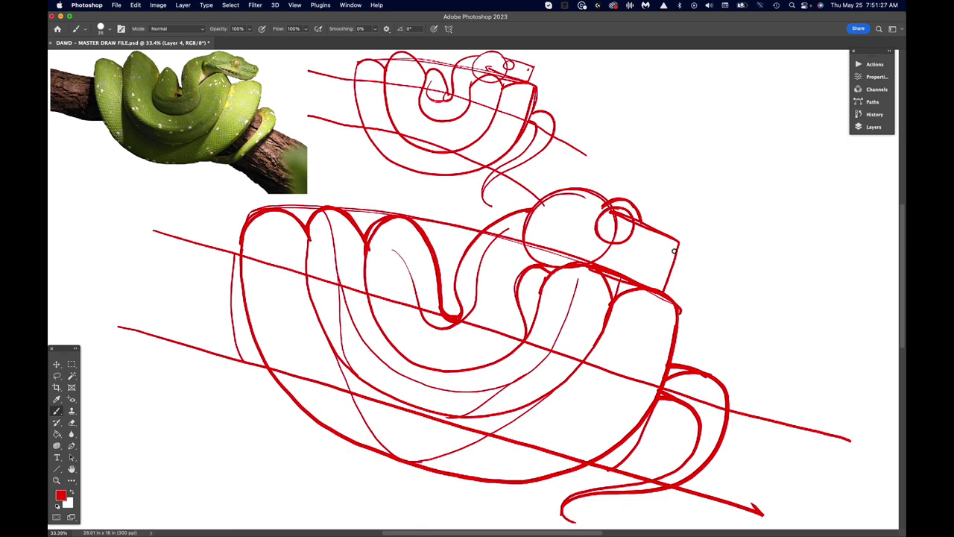
{"action": "mouse_move", "coordinate": [661, 235]}
{"action": "left_mouse_down"}
{"action": "mouse_move", "coordinate": [683, 253]}
{"action": "mouse_move", "coordinate": [669, 268]}
{"action": "mouse_move", "coordinate": [661, 235]}
{"action": "left_mouse_up"}
{"action": "mouse_move", "coordinate": [674, 269]}
{"action": "left_mouse_down"}
{"action": "mouse_move", "coordinate": [555, 244]}
{"action": "mouse_move", "coordinate": [674, 282]}
{"action": "mouse_move", "coordinate": [551, 244]}
{"action": "left_mouse_up"}
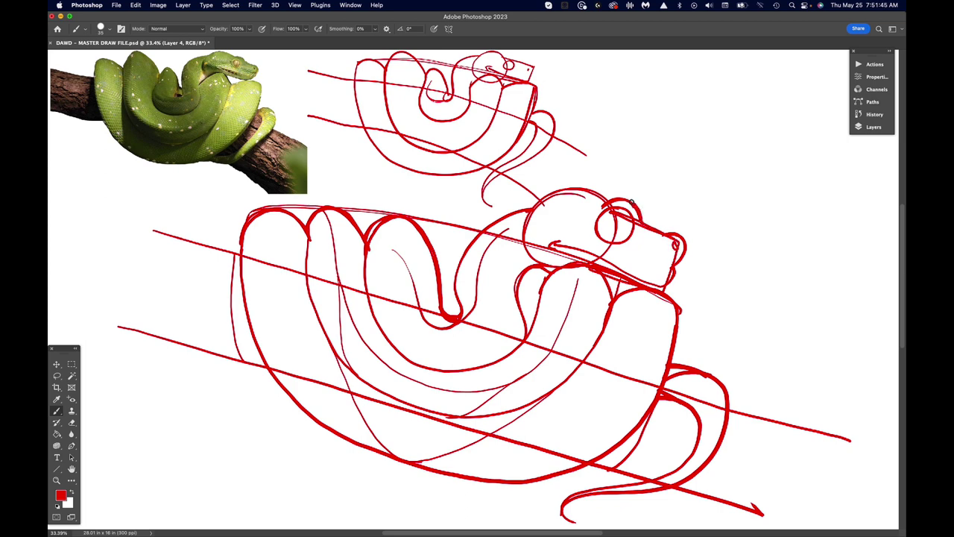
{"action": "mouse_move", "coordinate": [602, 197]}
{"action": "left_mouse_down"}
{"action": "mouse_move", "coordinate": [561, 186]}
{"action": "mouse_move", "coordinate": [528, 210]}
{"action": "left_mouse_up"}
{"action": "mouse_move", "coordinate": [596, 192]}
{"action": "left_mouse_down"}
{"action": "mouse_move", "coordinate": [541, 192]}
{"action": "mouse_move", "coordinate": [530, 206]}
{"action": "left_mouse_up"}
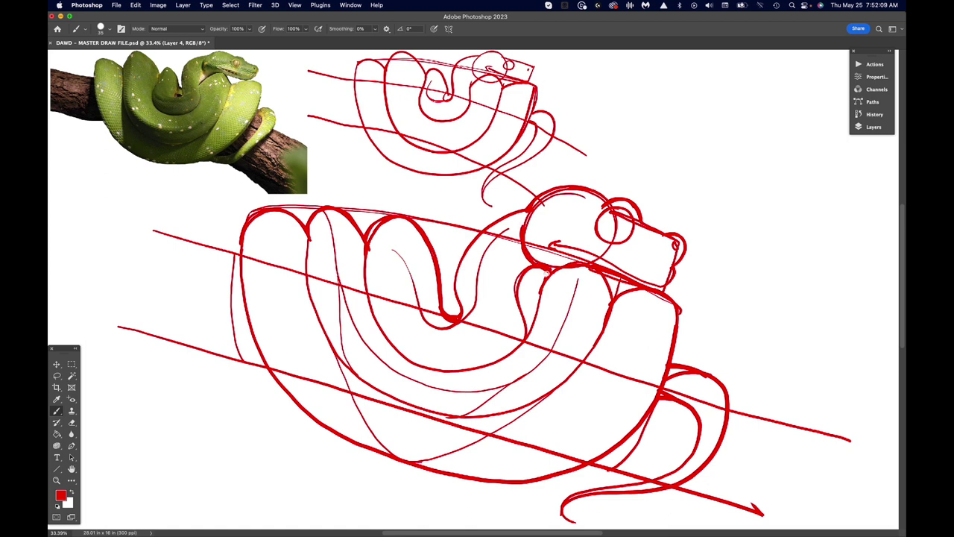
{"action": "mouse_move", "coordinate": [524, 255]}
{"action": "left_mouse_down"}
{"action": "mouse_move", "coordinate": [515, 269]}
{"action": "mouse_move", "coordinate": [526, 334]}
{"action": "left_mouse_up"}
Rename Layer 4 as sssss and reduce its opacity to about 16%
{"action": "left_click", "coordinate": [871, 128]}
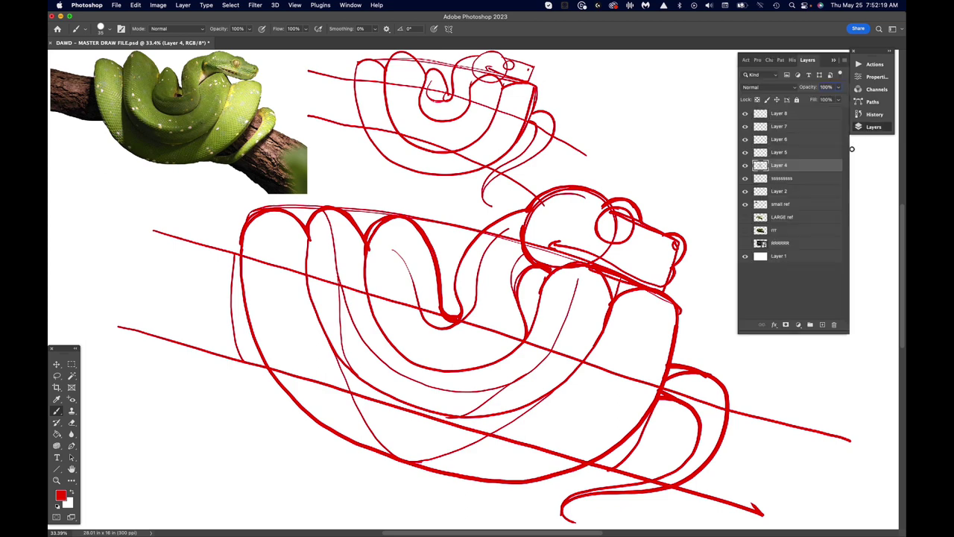
{"action": "double_click", "coordinate": [775, 166]}
{"action": "type", "text": "sssss"}
{"action": "key", "text": "Return"}
{"action": "left_click", "coordinate": [838, 88]}
{"action": "left_click_drag", "start_coordinate": [838, 99], "coordinate": [804, 100]}
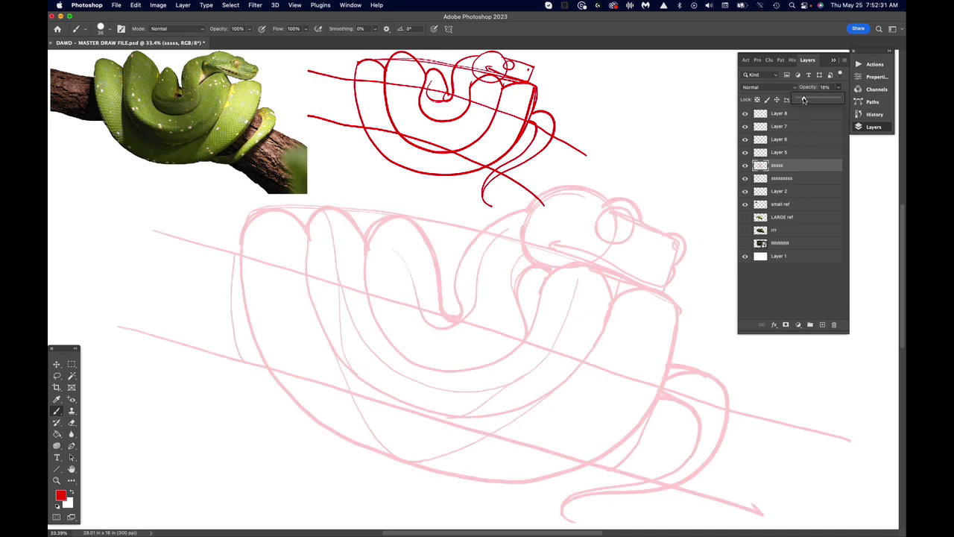
Make Layer 5 the active layer and set the foreground color to black (000000)
{"action": "left_click", "coordinate": [781, 154]}
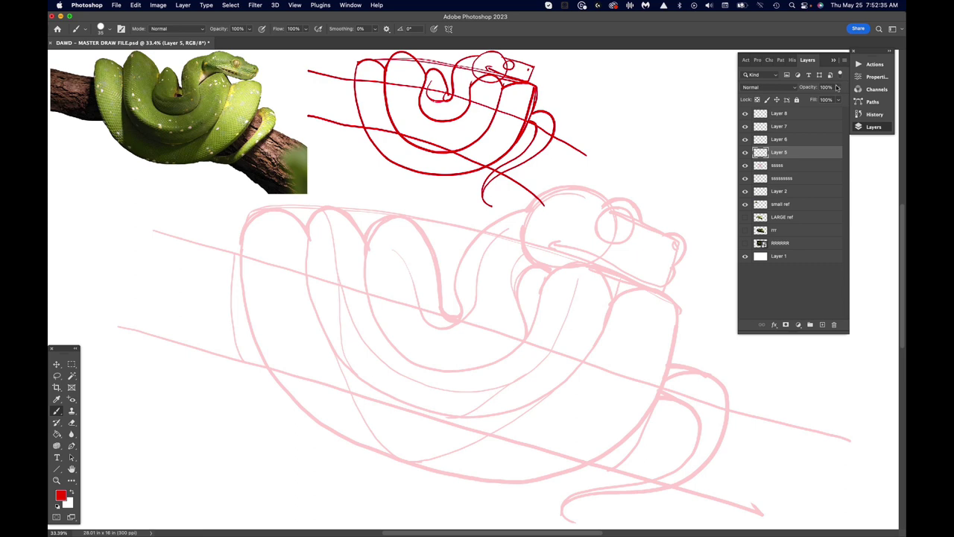
{"action": "left_click", "coordinate": [808, 60]}
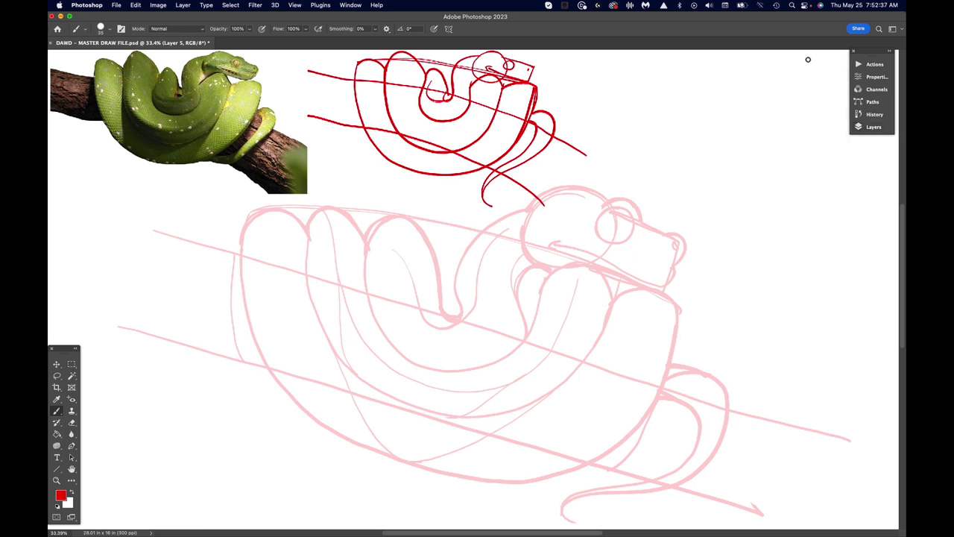
{"action": "left_click", "coordinate": [61, 495]}
{"action": "left_click", "coordinate": [632, 377]}
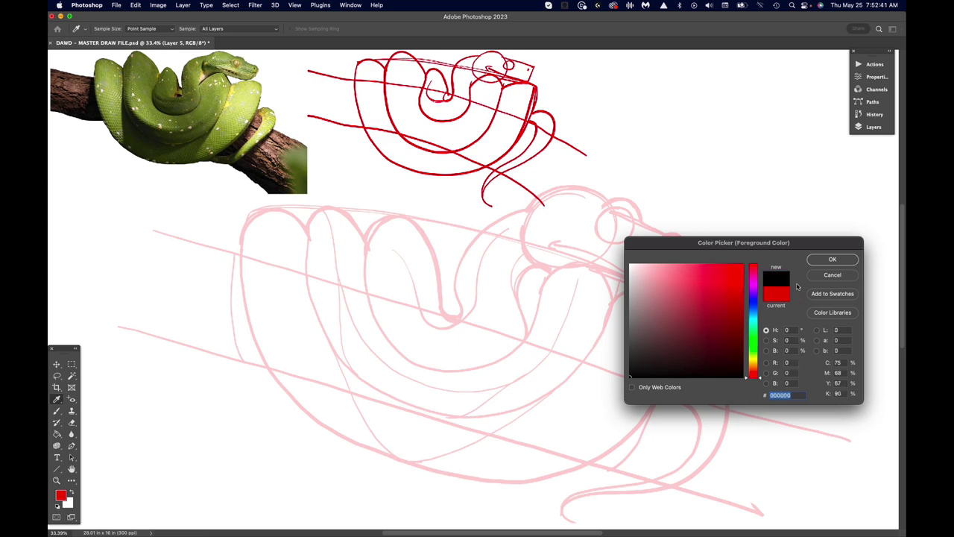
{"action": "left_click", "coordinate": [832, 259]}
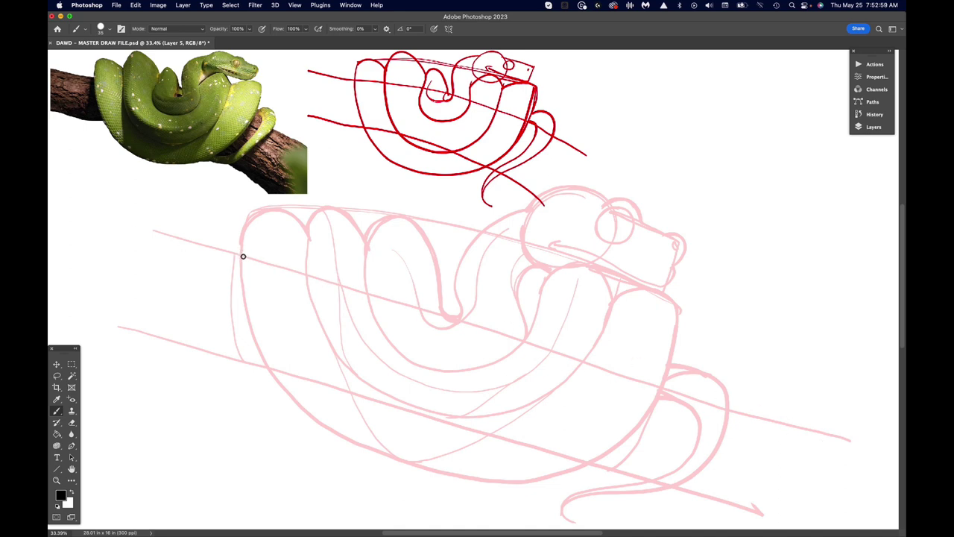
Ink the visible branch edges on both sides of the snake with slightly bumpy black lines, leaving a gap where the tail crosses
{"action": "left_click_drag", "start_coordinate": [240, 255], "coordinate": [149, 228]}
{"action": "left_click_drag", "start_coordinate": [726, 409], "coordinate": [853, 442]}
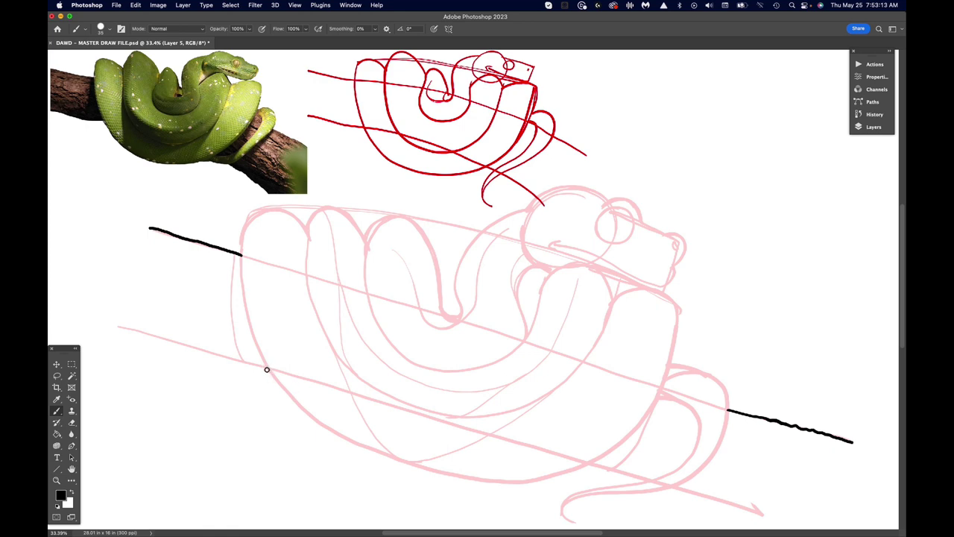
{"action": "left_click_drag", "start_coordinate": [268, 367], "coordinate": [112, 326]}
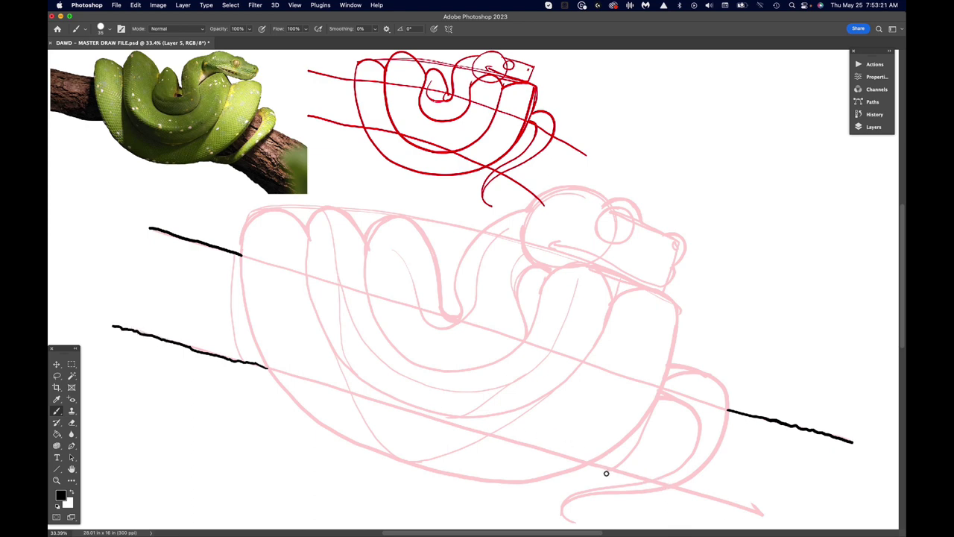
{"action": "left_click_drag", "start_coordinate": [590, 464], "coordinate": [781, 520]}
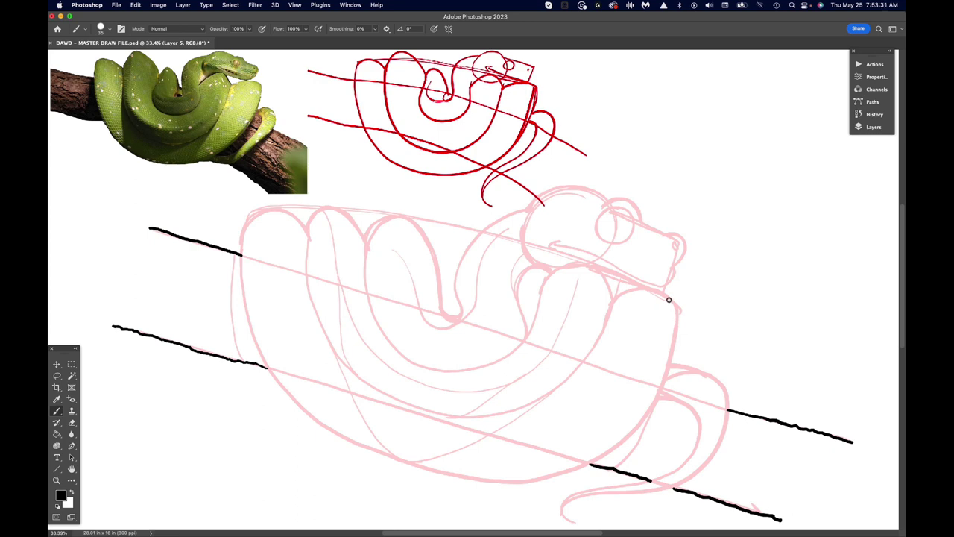
Ink the outer coil and the coil nested inside it in black, including the rounded tops at both ends
{"action": "mouse_move", "coordinate": [668, 297]}
{"action": "left_mouse_down"}
{"action": "mouse_move", "coordinate": [675, 329]}
{"action": "mouse_move", "coordinate": [663, 383]}
{"action": "mouse_move", "coordinate": [647, 413]}
{"action": "mouse_move", "coordinate": [590, 463]}
{"action": "mouse_move", "coordinate": [508, 479]}
{"action": "mouse_move", "coordinate": [408, 469]}
{"action": "mouse_move", "coordinate": [314, 419]}
{"action": "mouse_move", "coordinate": [266, 366]}
{"action": "mouse_move", "coordinate": [238, 248]}
{"action": "mouse_move", "coordinate": [245, 222]}
{"action": "mouse_move", "coordinate": [270, 207]}
{"action": "left_mouse_up"}
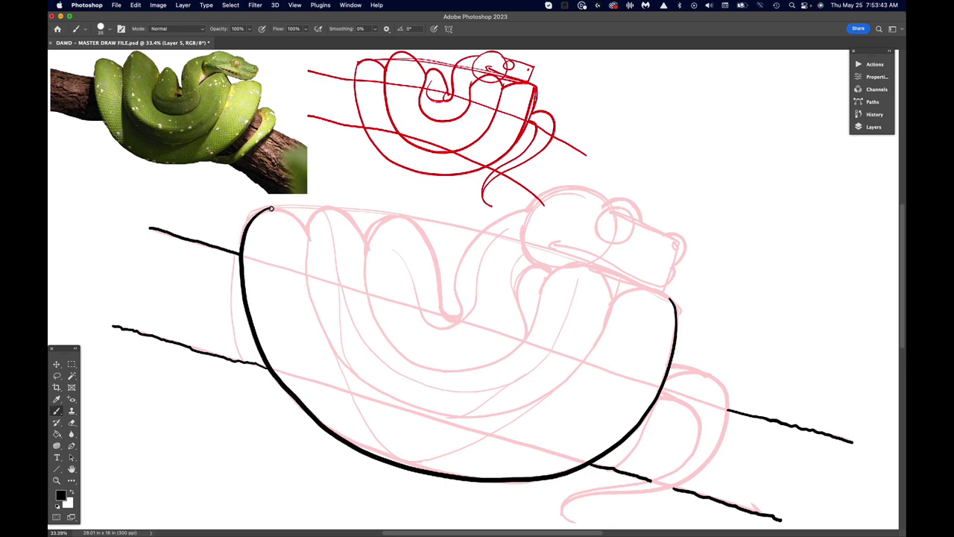
{"action": "mouse_move", "coordinate": [307, 233]}
{"action": "left_mouse_down"}
{"action": "mouse_move", "coordinate": [292, 211]}
{"action": "mouse_move", "coordinate": [266, 209]}
{"action": "left_mouse_up"}
{"action": "mouse_move", "coordinate": [670, 297]}
{"action": "left_mouse_down"}
{"action": "mouse_move", "coordinate": [650, 286]}
{"action": "mouse_move", "coordinate": [615, 294]}
{"action": "left_mouse_up"}
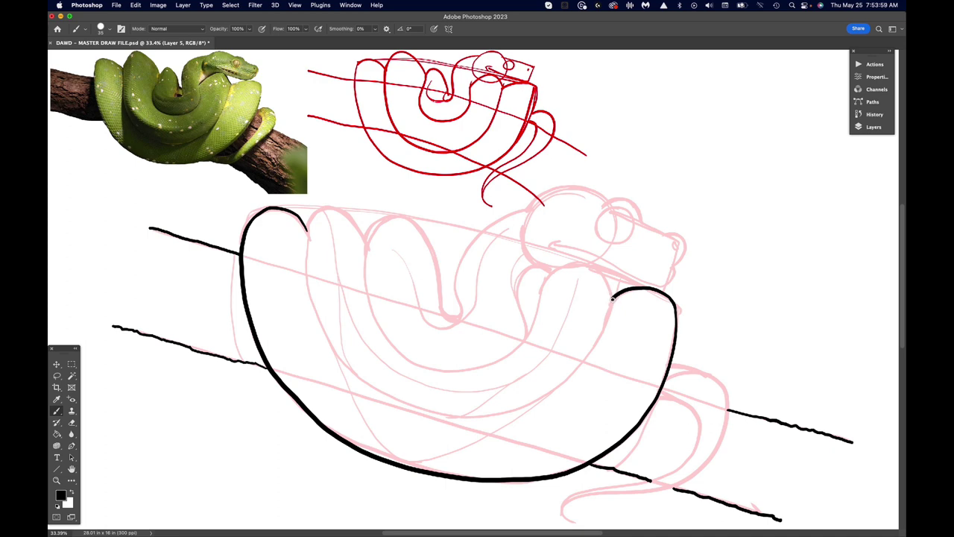
{"action": "mouse_move", "coordinate": [610, 310]}
{"action": "left_mouse_down"}
{"action": "mouse_move", "coordinate": [587, 357]}
{"action": "mouse_move", "coordinate": [533, 402]}
{"action": "mouse_move", "coordinate": [483, 419]}
{"action": "mouse_move", "coordinate": [433, 416]}
{"action": "mouse_move", "coordinate": [387, 396]}
{"action": "mouse_move", "coordinate": [342, 360]}
{"action": "mouse_move", "coordinate": [305, 235]}
{"action": "left_mouse_up"}
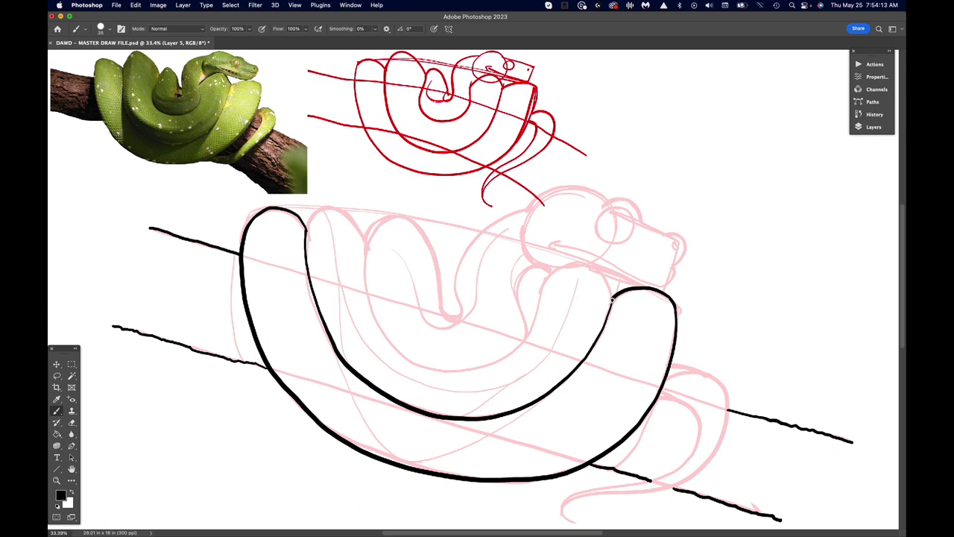
{"action": "mouse_move", "coordinate": [612, 299]}
{"action": "left_mouse_down"}
{"action": "mouse_move", "coordinate": [586, 263]}
{"action": "mouse_move", "coordinate": [571, 260]}
{"action": "mouse_move", "coordinate": [545, 280]}
{"action": "left_mouse_up"}
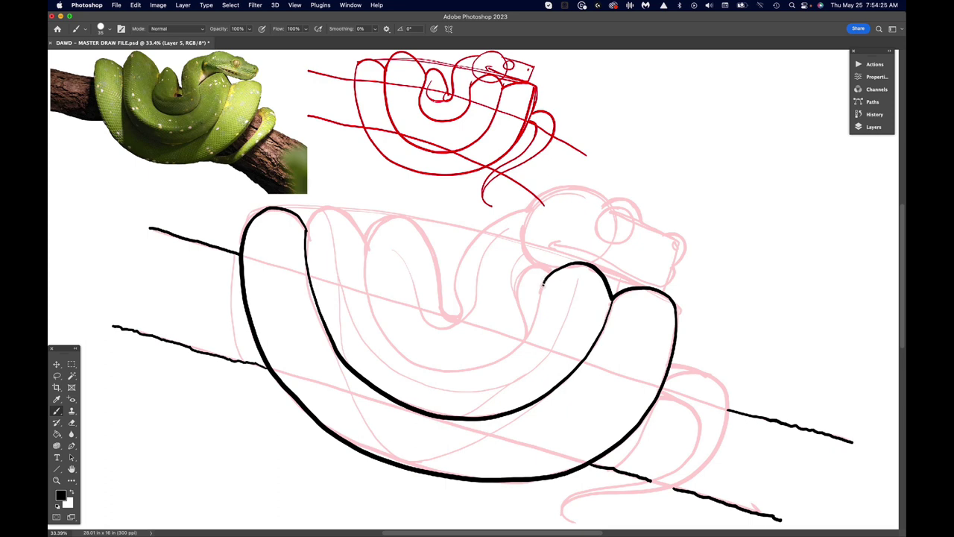
{"action": "mouse_move", "coordinate": [543, 283]}
{"action": "left_mouse_down"}
{"action": "mouse_move", "coordinate": [520, 339]}
{"action": "mouse_move", "coordinate": [496, 359]}
{"action": "mouse_move", "coordinate": [429, 365]}
{"action": "mouse_move", "coordinate": [379, 322]}
{"action": "mouse_move", "coordinate": [353, 215]}
{"action": "mouse_move", "coordinate": [331, 206]}
{"action": "mouse_move", "coordinate": [304, 230]}
{"action": "left_mouse_up"}
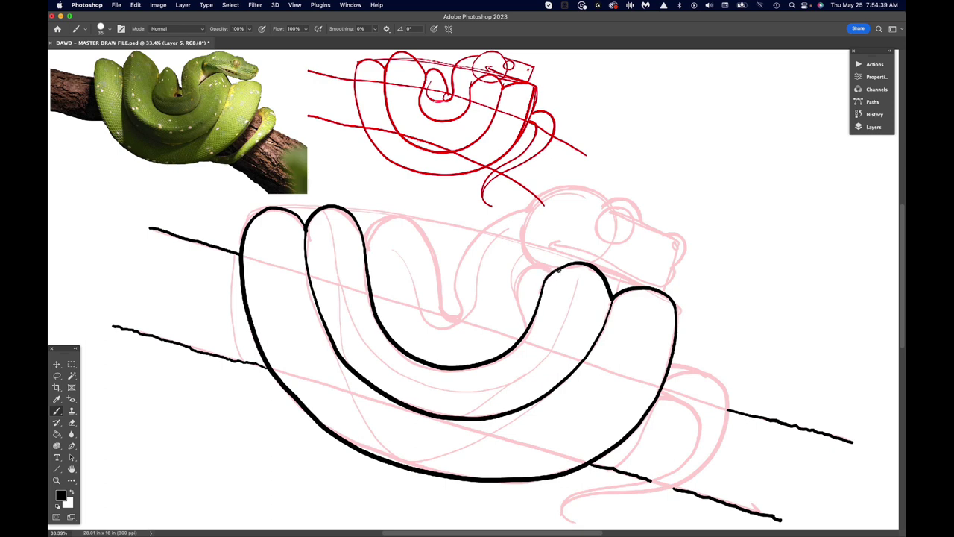
Ink the back of the jaw, the small coil piece beneath the head, the neck curve and the innermost coil in black
{"action": "left_click_drag", "start_coordinate": [553, 269], "coordinate": [525, 254]}
{"action": "left_click_drag", "start_coordinate": [524, 228], "coordinate": [525, 251]}
{"action": "mouse_move", "coordinate": [544, 269]}
{"action": "left_mouse_down"}
{"action": "mouse_move", "coordinate": [526, 270]}
{"action": "mouse_move", "coordinate": [513, 293]}
{"action": "mouse_move", "coordinate": [521, 339]}
{"action": "left_mouse_up"}
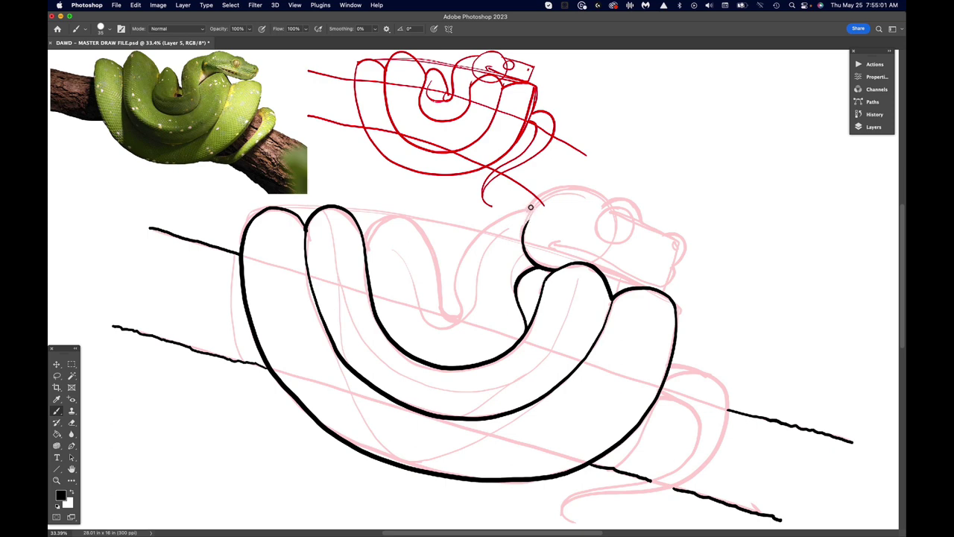
{"action": "mouse_move", "coordinate": [531, 207]}
{"action": "left_mouse_down"}
{"action": "mouse_move", "coordinate": [492, 217]}
{"action": "mouse_move", "coordinate": [462, 247]}
{"action": "mouse_move", "coordinate": [453, 273]}
{"action": "mouse_move", "coordinate": [460, 320]}
{"action": "left_mouse_up"}
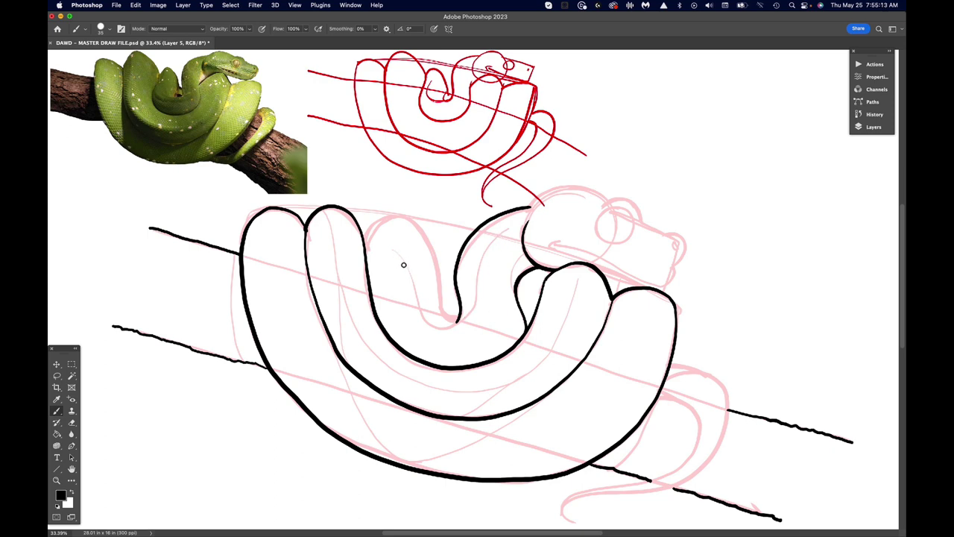
{"action": "mouse_move", "coordinate": [396, 254]}
{"action": "left_mouse_down"}
{"action": "mouse_move", "coordinate": [425, 323]}
{"action": "mouse_move", "coordinate": [462, 322]}
{"action": "mouse_move", "coordinate": [476, 309]}
{"action": "mouse_move", "coordinate": [481, 256]}
{"action": "mouse_move", "coordinate": [510, 215]}
{"action": "left_mouse_up"}
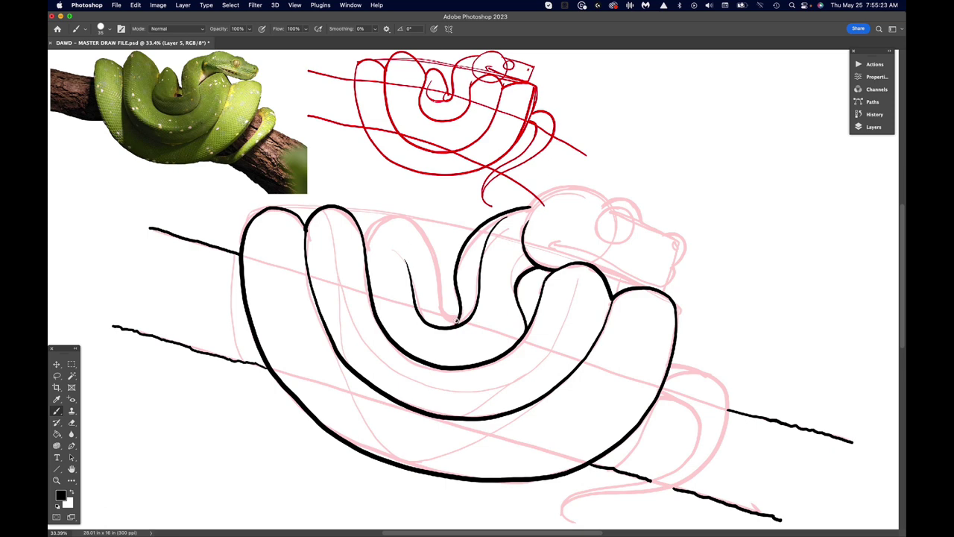
{"action": "mouse_move", "coordinate": [450, 324]}
{"action": "left_mouse_down"}
{"action": "mouse_move", "coordinate": [417, 223]}
{"action": "mouse_move", "coordinate": [395, 213]}
{"action": "mouse_move", "coordinate": [365, 237]}
{"action": "left_mouse_up"}
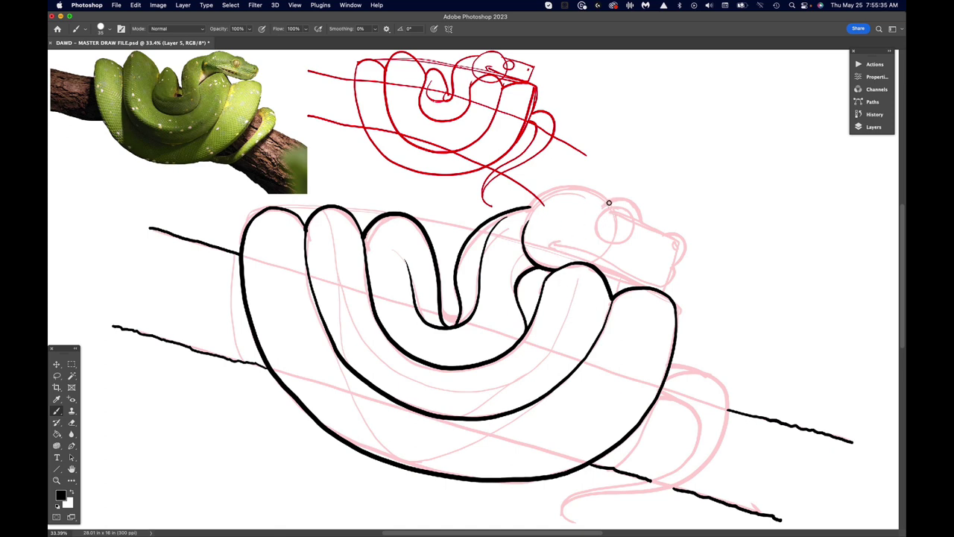
Ink the snake's head outline with the brow bump and rounded snout, plus the mouth line and lower jaw
{"action": "mouse_move", "coordinate": [609, 201]}
{"action": "left_mouse_down"}
{"action": "mouse_move", "coordinate": [559, 185]}
{"action": "mouse_move", "coordinate": [530, 208]}
{"action": "left_mouse_up"}
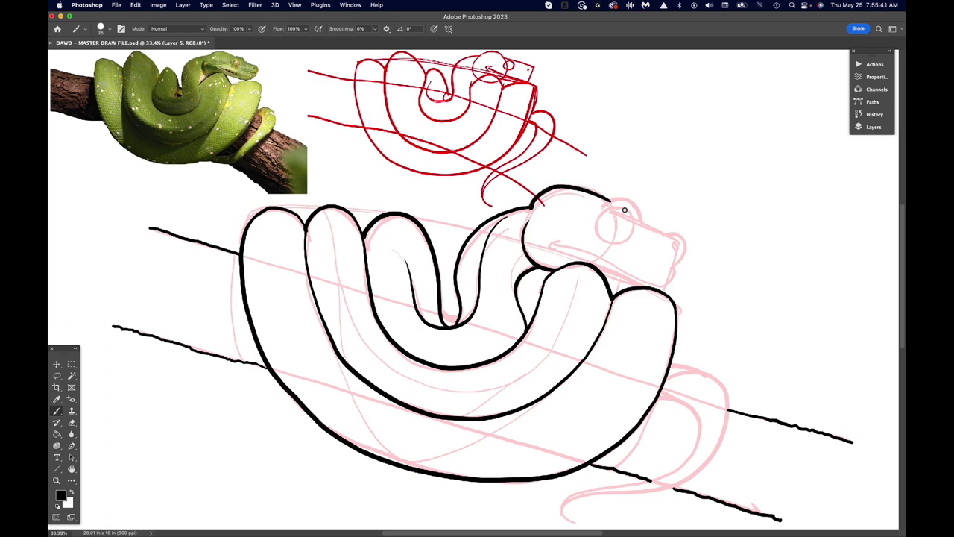
{"action": "mouse_move", "coordinate": [599, 210]}
{"action": "left_mouse_down"}
{"action": "mouse_move", "coordinate": [629, 195]}
{"action": "mouse_move", "coordinate": [642, 223]}
{"action": "left_mouse_up"}
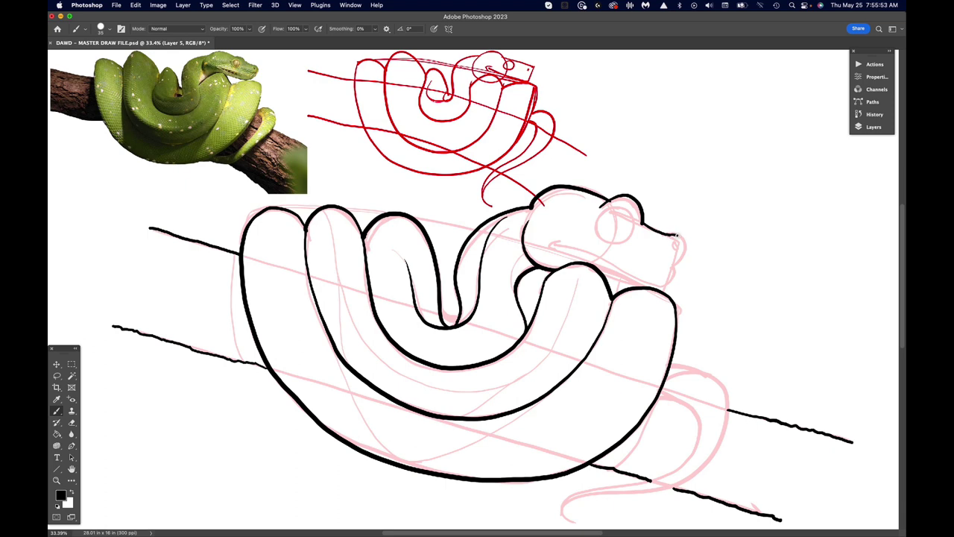
{"action": "left_click_drag", "start_coordinate": [684, 239], "coordinate": [679, 259]}
{"action": "left_click_drag", "start_coordinate": [673, 267], "coordinate": [659, 283]}
{"action": "mouse_move", "coordinate": [651, 283]}
{"action": "left_mouse_down"}
{"action": "mouse_move", "coordinate": [589, 249]}
{"action": "mouse_move", "coordinate": [554, 240]}
{"action": "mouse_move", "coordinate": [550, 249]}
{"action": "left_mouse_up"}
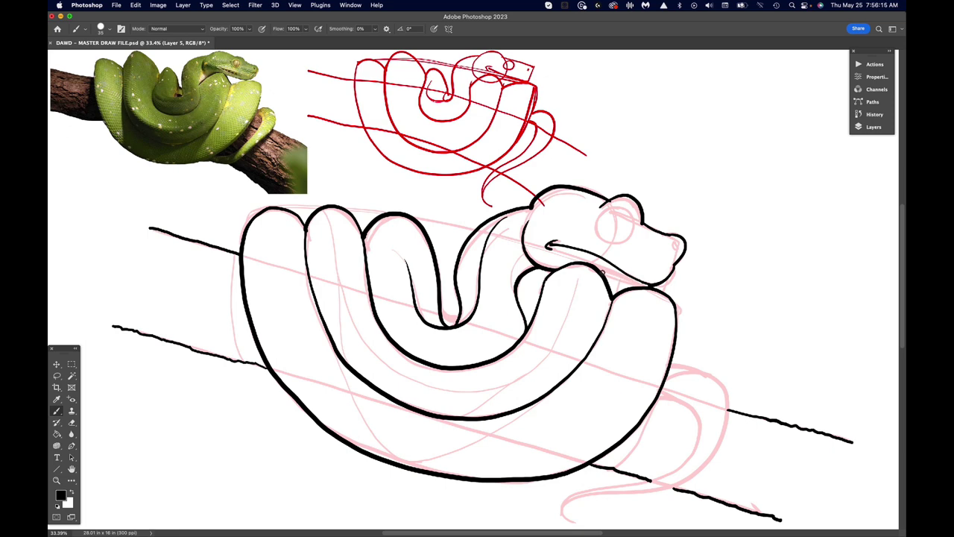
{"action": "left_click_drag", "start_coordinate": [599, 273], "coordinate": [629, 285]}
Ink the small nostril, the round eye outline and a short crease line behind the eye
{"action": "left_click_drag", "start_coordinate": [674, 244], "coordinate": [672, 247]}
{"action": "mouse_move", "coordinate": [621, 207]}
{"action": "left_mouse_down"}
{"action": "mouse_move", "coordinate": [635, 218]}
{"action": "mouse_move", "coordinate": [633, 233]}
{"action": "mouse_move", "coordinate": [600, 242]}
{"action": "mouse_move", "coordinate": [593, 227]}
{"action": "mouse_move", "coordinate": [604, 208]}
{"action": "mouse_move", "coordinate": [627, 206]}
{"action": "left_mouse_up"}
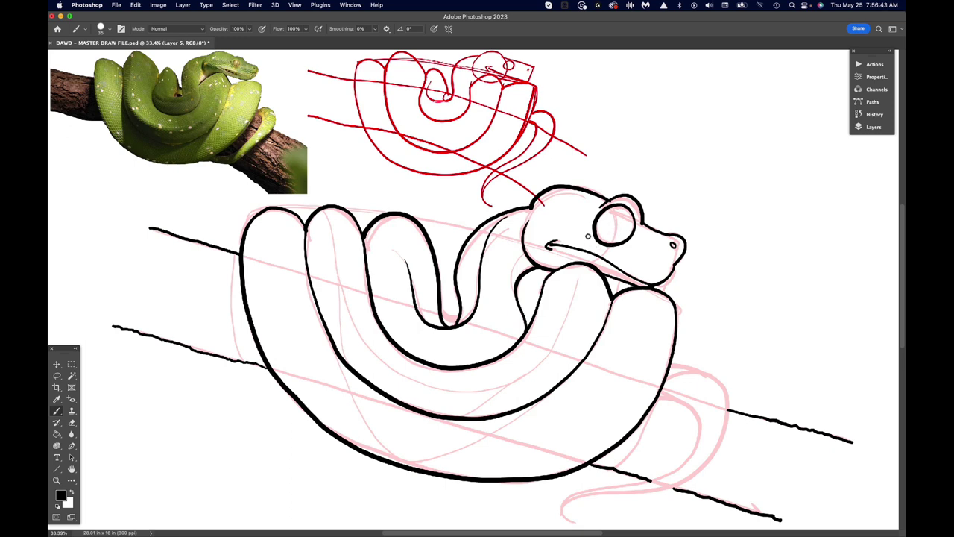
{"action": "left_click_drag", "start_coordinate": [585, 226], "coordinate": [587, 238]}
Try a filled round pupil with a highlight, undo it, and ink a narrow vertical slit pupil instead
{"action": "mouse_move", "coordinate": [605, 214]}
{"action": "left_mouse_down"}
{"action": "mouse_move", "coordinate": [619, 211]}
{"action": "mouse_move", "coordinate": [622, 226]}
{"action": "left_mouse_up"}
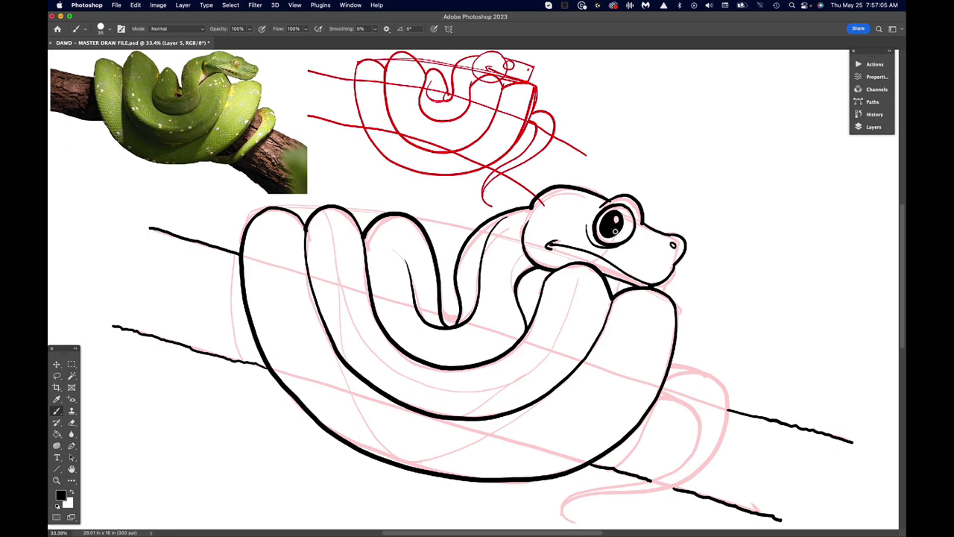
{"action": "key", "text": "super+z"}
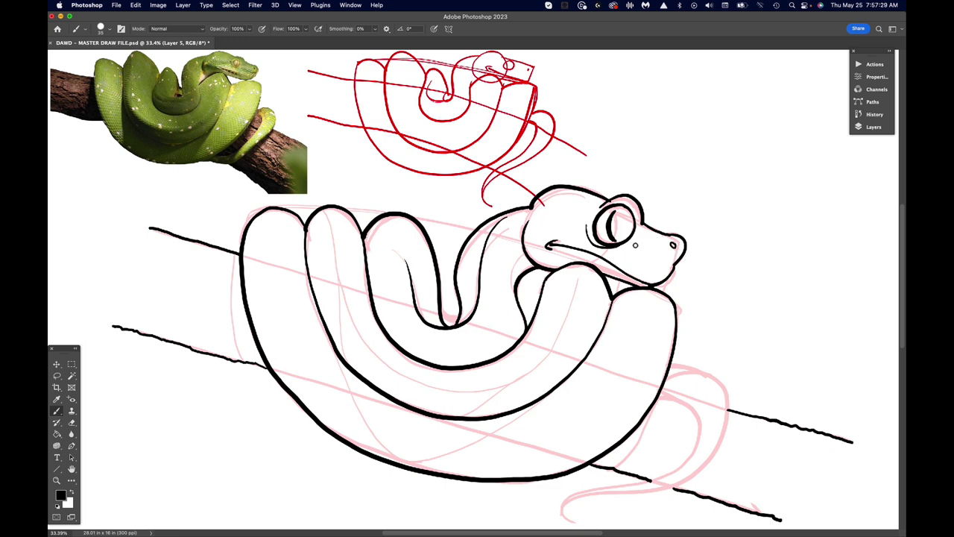
{"action": "key", "text": "super+z"}
{"action": "key", "text": "super+z"}
{"action": "left_click_drag", "start_coordinate": [615, 212], "coordinate": [612, 238]}
{"action": "key", "text": "super+z"}
Ink a line parallel to the mouth and divide the upper and lower lips into scales with short cross strokes
{"action": "mouse_move", "coordinate": [559, 242]}
{"action": "left_mouse_down"}
{"action": "mouse_move", "coordinate": [591, 243]}
{"action": "mouse_move", "coordinate": [661, 282]}
{"action": "left_mouse_up"}
{"action": "left_click_drag", "start_coordinate": [553, 250], "coordinate": [583, 261]}
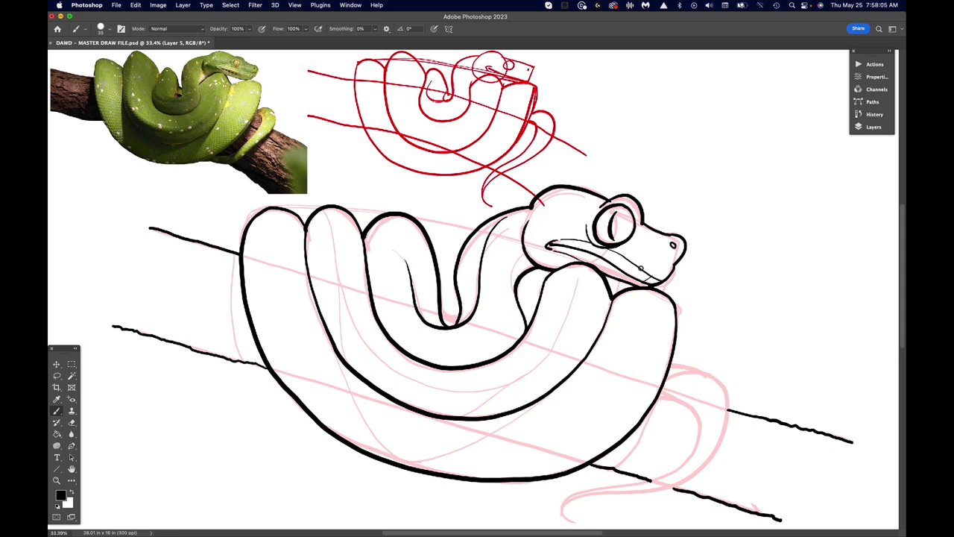
{"action": "left_click_drag", "start_coordinate": [639, 268], "coordinate": [620, 264]}
{"action": "left_click", "coordinate": [658, 282]}
Add cross-hatched scale patches to the back of the head, the snout and the rear jaw, with short strokes above the eye
{"action": "mouse_move", "coordinate": [545, 203]}
{"action": "left_mouse_down"}
{"action": "mouse_move", "coordinate": [541, 230]}
{"action": "mouse_move", "coordinate": [548, 216]}
{"action": "mouse_move", "coordinate": [548, 231]}
{"action": "mouse_move", "coordinate": [556, 212]}
{"action": "mouse_move", "coordinate": [553, 227]}
{"action": "mouse_move", "coordinate": [571, 208]}
{"action": "mouse_move", "coordinate": [569, 224]}
{"action": "mouse_move", "coordinate": [545, 211]}
{"action": "mouse_move", "coordinate": [566, 211]}
{"action": "mouse_move", "coordinate": [543, 216]}
{"action": "mouse_move", "coordinate": [569, 233]}
{"action": "left_mouse_up"}
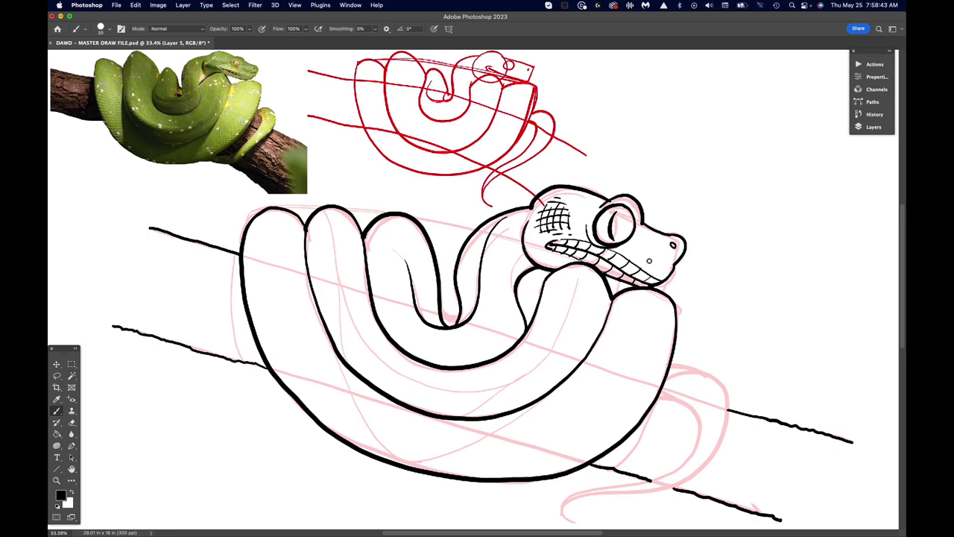
{"action": "mouse_move", "coordinate": [639, 244]}
{"action": "left_mouse_down"}
{"action": "mouse_move", "coordinate": [653, 263]}
{"action": "mouse_move", "coordinate": [664, 266]}
{"action": "mouse_move", "coordinate": [661, 252]}
{"action": "mouse_move", "coordinate": [668, 258]}
{"action": "mouse_move", "coordinate": [655, 269]}
{"action": "mouse_move", "coordinate": [669, 268]}
{"action": "mouse_move", "coordinate": [669, 255]}
{"action": "left_mouse_up"}
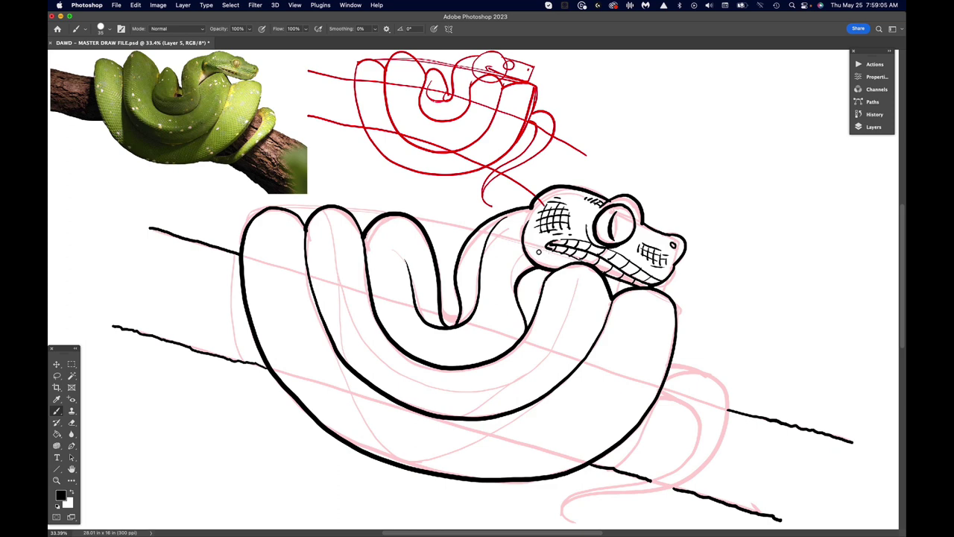
{"action": "left_click_drag", "start_coordinate": [526, 242], "coordinate": [553, 267]}
{"action": "left_click_drag", "start_coordinate": [559, 261], "coordinate": [563, 267]}
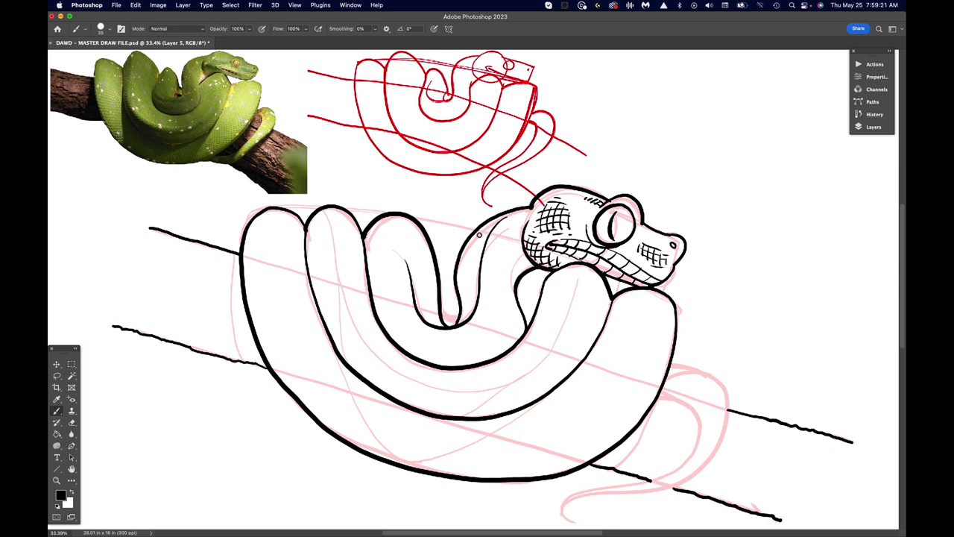
Cross-hatch scales along the shaded side of the neck and the lower curve of the innermost coil
{"action": "mouse_move", "coordinate": [483, 233]}
{"action": "left_mouse_down"}
{"action": "mouse_move", "coordinate": [462, 251]}
{"action": "mouse_move", "coordinate": [483, 246]}
{"action": "mouse_move", "coordinate": [463, 264]}
{"action": "mouse_move", "coordinate": [478, 257]}
{"action": "mouse_move", "coordinate": [462, 287]}
{"action": "mouse_move", "coordinate": [463, 295]}
{"action": "left_mouse_up"}
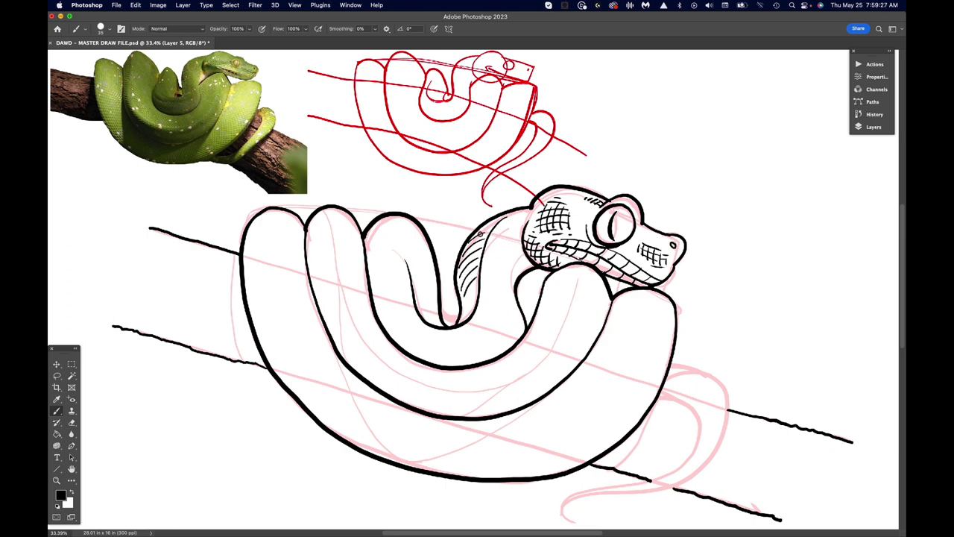
{"action": "mouse_move", "coordinate": [482, 230]}
{"action": "left_mouse_down"}
{"action": "mouse_move", "coordinate": [474, 270]}
{"action": "mouse_move", "coordinate": [471, 247]}
{"action": "mouse_move", "coordinate": [457, 271]}
{"action": "mouse_move", "coordinate": [463, 305]}
{"action": "mouse_move", "coordinate": [462, 313]}
{"action": "left_mouse_up"}
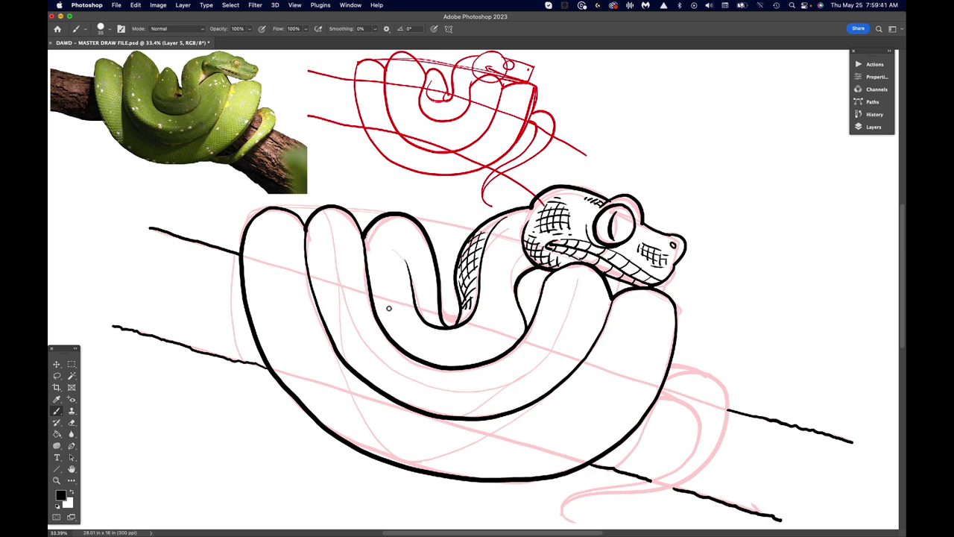
{"action": "mouse_move", "coordinate": [389, 305]}
{"action": "left_mouse_down"}
{"action": "mouse_move", "coordinate": [384, 323]}
{"action": "mouse_move", "coordinate": [399, 342]}
{"action": "mouse_move", "coordinate": [406, 334]}
{"action": "mouse_move", "coordinate": [415, 354]}
{"action": "left_mouse_up"}
{"action": "left_click_drag", "start_coordinate": [391, 288], "coordinate": [376, 301]}
{"action": "mouse_move", "coordinate": [426, 336]}
{"action": "left_mouse_down"}
{"action": "mouse_move", "coordinate": [442, 355]}
{"action": "mouse_move", "coordinate": [447, 340]}
{"action": "mouse_move", "coordinate": [450, 360]}
{"action": "mouse_move", "coordinate": [454, 343]}
{"action": "mouse_move", "coordinate": [466, 363]}
{"action": "left_mouse_up"}
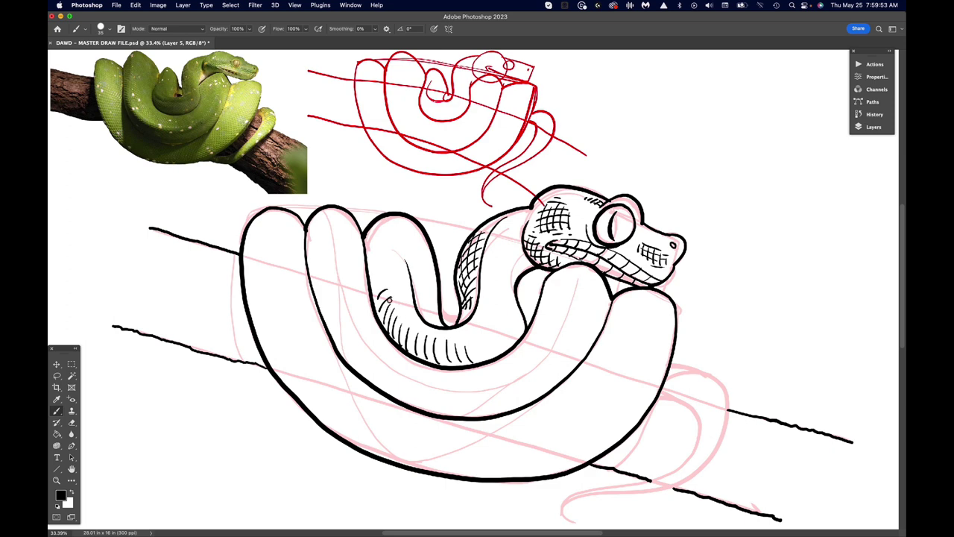
{"action": "mouse_move", "coordinate": [387, 291]}
{"action": "left_mouse_down"}
{"action": "mouse_move", "coordinate": [399, 320]}
{"action": "mouse_move", "coordinate": [381, 292]}
{"action": "mouse_move", "coordinate": [391, 332]}
{"action": "mouse_move", "coordinate": [417, 335]}
{"action": "mouse_move", "coordinate": [395, 331]}
{"action": "mouse_move", "coordinate": [425, 352]}
{"action": "mouse_move", "coordinate": [422, 340]}
{"action": "mouse_move", "coordinate": [457, 350]}
{"action": "mouse_move", "coordinate": [418, 351]}
{"action": "mouse_move", "coordinate": [448, 358]}
{"action": "mouse_move", "coordinate": [470, 342]}
{"action": "mouse_move", "coordinate": [435, 340]}
{"action": "mouse_move", "coordinate": [464, 359]}
{"action": "left_mouse_up"}
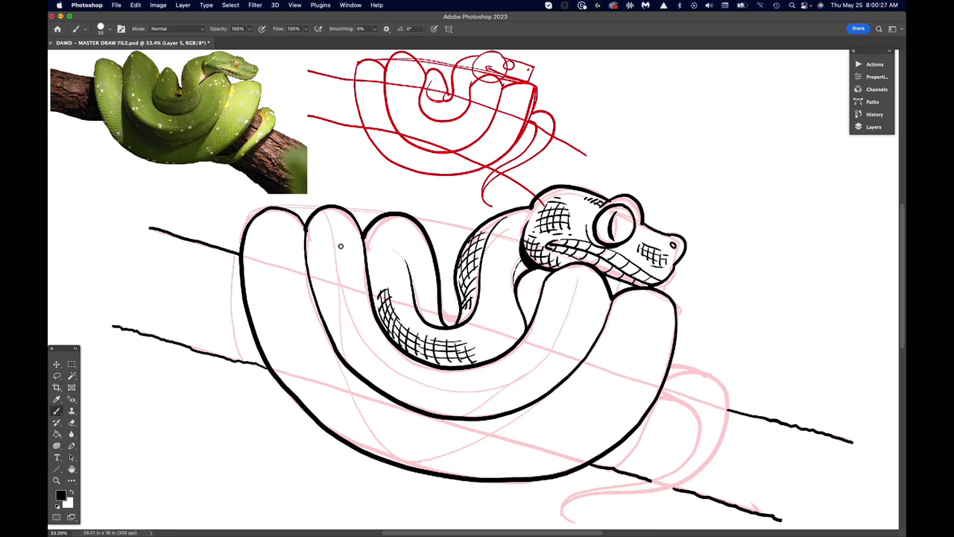
Ink a thin contour line along the second coil and cross-hatch scales between it and the coil's lower edge, tapering toward the right end
{"action": "mouse_move", "coordinate": [325, 215]}
{"action": "left_mouse_down"}
{"action": "mouse_move", "coordinate": [360, 338]}
{"action": "mouse_move", "coordinate": [423, 381]}
{"action": "mouse_move", "coordinate": [466, 387]}
{"action": "mouse_move", "coordinate": [525, 374]}
{"action": "mouse_move", "coordinate": [554, 345]}
{"action": "mouse_move", "coordinate": [582, 270]}
{"action": "left_mouse_up"}
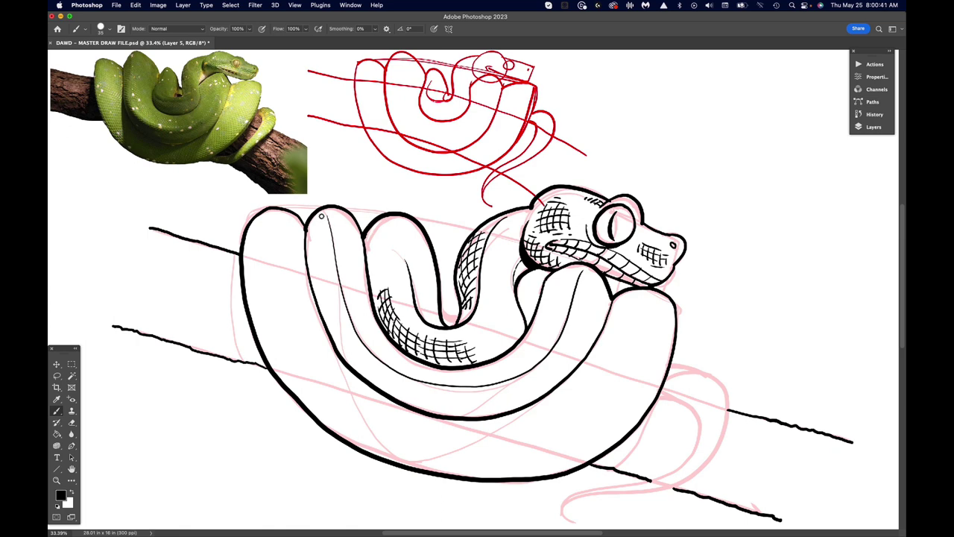
{"action": "mouse_move", "coordinate": [322, 213]}
{"action": "left_mouse_down"}
{"action": "mouse_move", "coordinate": [311, 247]}
{"action": "mouse_move", "coordinate": [324, 232]}
{"action": "mouse_move", "coordinate": [314, 259]}
{"action": "mouse_move", "coordinate": [330, 241]}
{"action": "mouse_move", "coordinate": [315, 276]}
{"action": "mouse_move", "coordinate": [330, 260]}
{"action": "mouse_move", "coordinate": [320, 284]}
{"action": "mouse_move", "coordinate": [334, 268]}
{"action": "mouse_move", "coordinate": [321, 294]}
{"action": "mouse_move", "coordinate": [334, 278]}
{"action": "mouse_move", "coordinate": [332, 313]}
{"action": "left_mouse_up"}
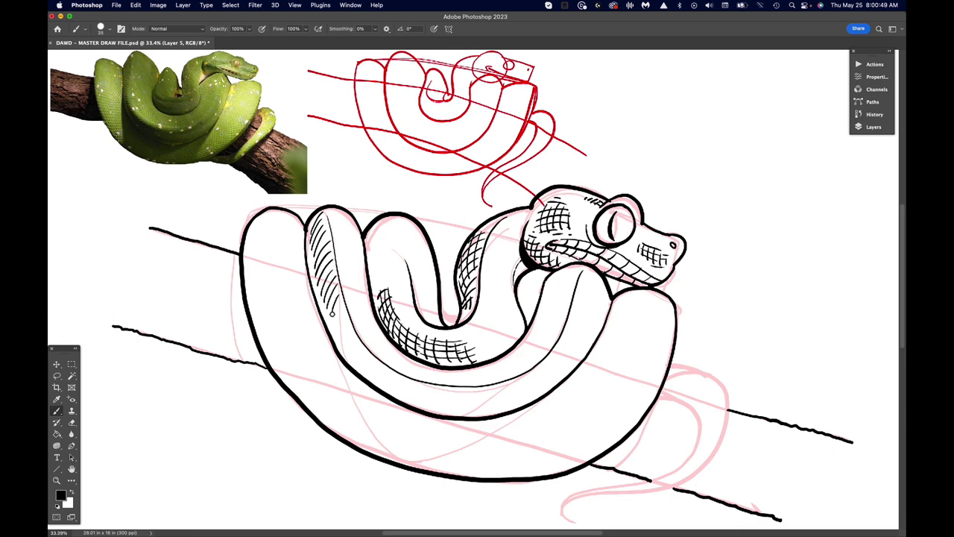
{"action": "mouse_move", "coordinate": [335, 309]}
{"action": "left_mouse_down"}
{"action": "mouse_move", "coordinate": [340, 340]}
{"action": "mouse_move", "coordinate": [351, 322]}
{"action": "mouse_move", "coordinate": [344, 345]}
{"action": "mouse_move", "coordinate": [351, 333]}
{"action": "mouse_move", "coordinate": [348, 347]}
{"action": "mouse_move", "coordinate": [360, 341]}
{"action": "mouse_move", "coordinate": [356, 367]}
{"action": "mouse_move", "coordinate": [367, 346]}
{"action": "mouse_move", "coordinate": [367, 372]}
{"action": "mouse_move", "coordinate": [380, 366]}
{"action": "mouse_move", "coordinate": [384, 386]}
{"action": "mouse_move", "coordinate": [388, 368]}
{"action": "mouse_move", "coordinate": [389, 394]}
{"action": "mouse_move", "coordinate": [395, 374]}
{"action": "mouse_move", "coordinate": [394, 387]}
{"action": "mouse_move", "coordinate": [402, 380]}
{"action": "mouse_move", "coordinate": [405, 400]}
{"action": "mouse_move", "coordinate": [408, 381]}
{"action": "mouse_move", "coordinate": [410, 403]}
{"action": "mouse_move", "coordinate": [413, 383]}
{"action": "mouse_move", "coordinate": [420, 407]}
{"action": "mouse_move", "coordinate": [420, 387]}
{"action": "mouse_move", "coordinate": [435, 410]}
{"action": "mouse_move", "coordinate": [434, 389]}
{"action": "mouse_move", "coordinate": [439, 409]}
{"action": "mouse_move", "coordinate": [442, 393]}
{"action": "mouse_move", "coordinate": [452, 409]}
{"action": "mouse_move", "coordinate": [471, 409]}
{"action": "left_mouse_up"}
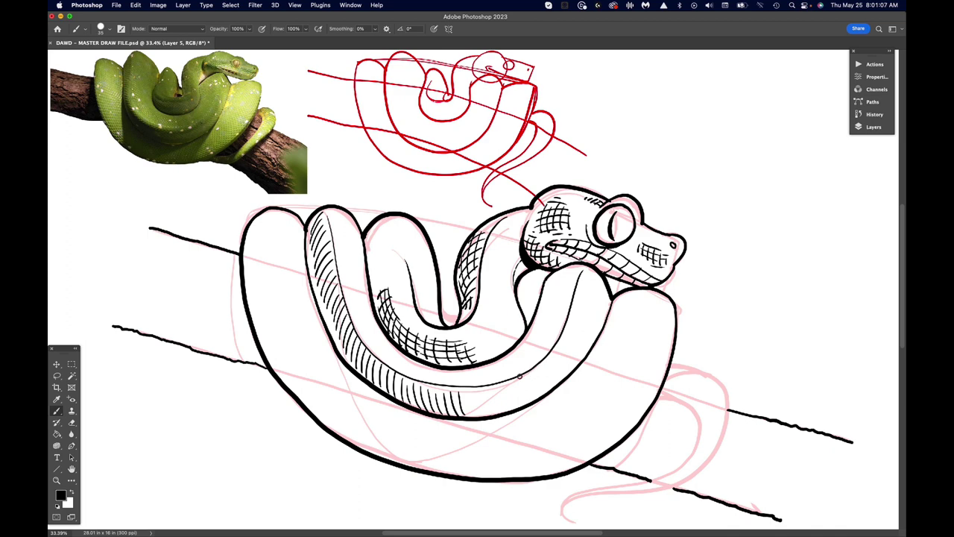
{"action": "mouse_move", "coordinate": [467, 392]}
{"action": "left_mouse_down"}
{"action": "mouse_move", "coordinate": [471, 411]}
{"action": "mouse_move", "coordinate": [481, 391]}
{"action": "mouse_move", "coordinate": [522, 380]}
{"action": "left_mouse_up"}
{"action": "mouse_move", "coordinate": [318, 213]}
{"action": "left_mouse_down"}
{"action": "mouse_move", "coordinate": [325, 247]}
{"action": "mouse_move", "coordinate": [309, 225]}
{"action": "mouse_move", "coordinate": [325, 247]}
{"action": "mouse_move", "coordinate": [322, 210]}
{"action": "mouse_move", "coordinate": [333, 266]}
{"action": "mouse_move", "coordinate": [318, 248]}
{"action": "mouse_move", "coordinate": [323, 270]}
{"action": "mouse_move", "coordinate": [313, 272]}
{"action": "mouse_move", "coordinate": [330, 310]}
{"action": "mouse_move", "coordinate": [332, 274]}
{"action": "mouse_move", "coordinate": [321, 294]}
{"action": "mouse_move", "coordinate": [336, 333]}
{"action": "mouse_move", "coordinate": [337, 306]}
{"action": "mouse_move", "coordinate": [344, 316]}
{"action": "mouse_move", "coordinate": [342, 349]}
{"action": "mouse_move", "coordinate": [344, 318]}
{"action": "mouse_move", "coordinate": [365, 372]}
{"action": "mouse_move", "coordinate": [362, 347]}
{"action": "mouse_move", "coordinate": [379, 383]}
{"action": "mouse_move", "coordinate": [373, 365]}
{"action": "mouse_move", "coordinate": [414, 401]}
{"action": "mouse_move", "coordinate": [394, 376]}
{"action": "mouse_move", "coordinate": [413, 388]}
{"action": "left_mouse_up"}
{"action": "mouse_move", "coordinate": [413, 387]}
{"action": "left_mouse_down"}
{"action": "mouse_move", "coordinate": [397, 375]}
{"action": "mouse_move", "coordinate": [442, 410]}
{"action": "mouse_move", "coordinate": [422, 400]}
{"action": "mouse_move", "coordinate": [459, 406]}
{"action": "mouse_move", "coordinate": [417, 394]}
{"action": "mouse_move", "coordinate": [458, 393]}
{"action": "left_mouse_up"}
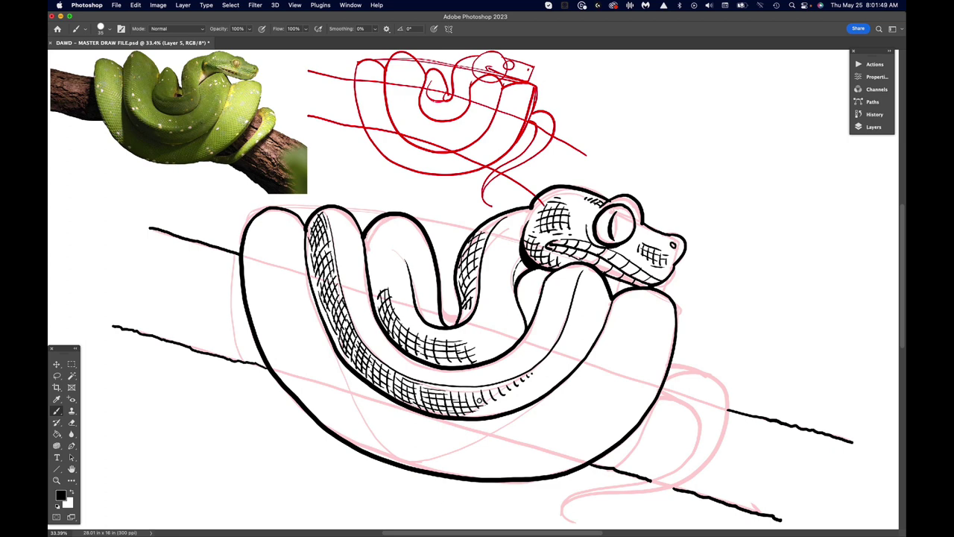
{"action": "mouse_move", "coordinate": [470, 396]}
{"action": "left_mouse_down"}
{"action": "mouse_move", "coordinate": [500, 396]}
{"action": "mouse_move", "coordinate": [494, 393]}
{"action": "mouse_move", "coordinate": [529, 375]}
{"action": "left_mouse_up"}
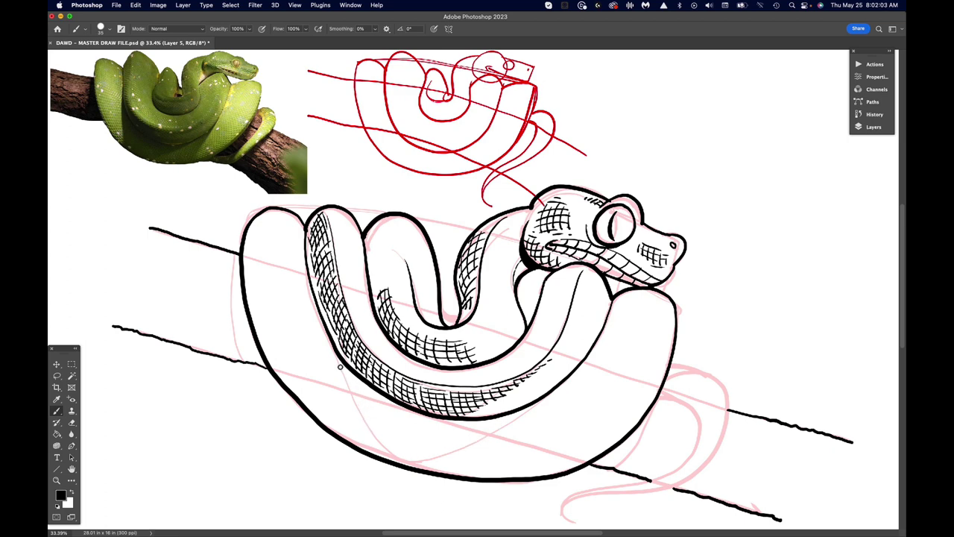
Hatch a triangular shadow of curved lines on the outer coil just beneath the second coil, following the body's curve
{"action": "mouse_move", "coordinate": [349, 378]}
{"action": "left_mouse_down"}
{"action": "mouse_move", "coordinate": [415, 420]}
{"action": "mouse_move", "coordinate": [356, 394]}
{"action": "mouse_move", "coordinate": [407, 424]}
{"action": "left_mouse_up"}
{"action": "mouse_move", "coordinate": [358, 404]}
{"action": "left_mouse_down"}
{"action": "mouse_move", "coordinate": [404, 432]}
{"action": "mouse_move", "coordinate": [402, 443]}
{"action": "mouse_move", "coordinate": [391, 438]}
{"action": "mouse_move", "coordinate": [395, 446]}
{"action": "left_mouse_up"}
{"action": "mouse_move", "coordinate": [383, 440]}
{"action": "left_mouse_down"}
{"action": "mouse_move", "coordinate": [404, 448]}
{"action": "mouse_move", "coordinate": [379, 437]}
{"action": "mouse_move", "coordinate": [418, 461]}
{"action": "mouse_move", "coordinate": [399, 458]}
{"action": "mouse_move", "coordinate": [429, 464]}
{"action": "left_mouse_up"}
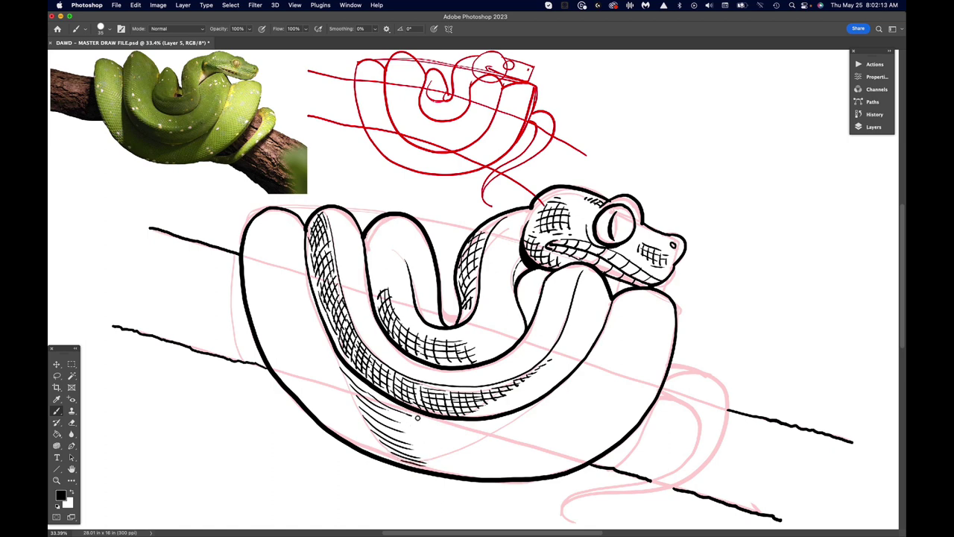
{"action": "mouse_move", "coordinate": [413, 418]}
{"action": "left_mouse_down"}
{"action": "mouse_move", "coordinate": [460, 427]}
{"action": "mouse_move", "coordinate": [441, 422]}
{"action": "mouse_move", "coordinate": [493, 426]}
{"action": "mouse_move", "coordinate": [469, 422]}
{"action": "mouse_move", "coordinate": [535, 411]}
{"action": "left_mouse_up"}
{"action": "left_click_drag", "start_coordinate": [399, 420], "coordinate": [483, 436]}
{"action": "left_click_drag", "start_coordinate": [403, 429], "coordinate": [469, 444]}
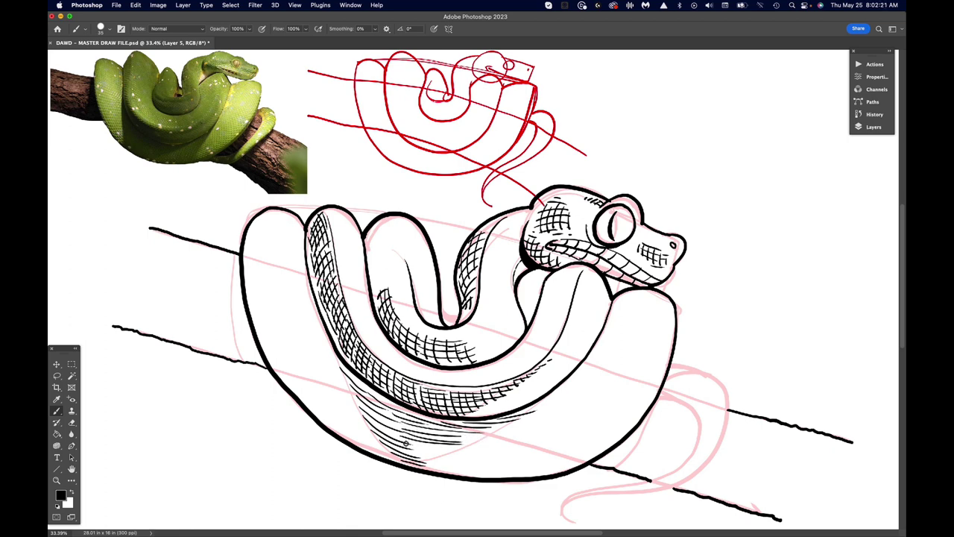
{"action": "mouse_move", "coordinate": [406, 443]}
{"action": "left_mouse_down"}
{"action": "mouse_move", "coordinate": [459, 448]}
{"action": "mouse_move", "coordinate": [452, 452]}
{"action": "left_mouse_up"}
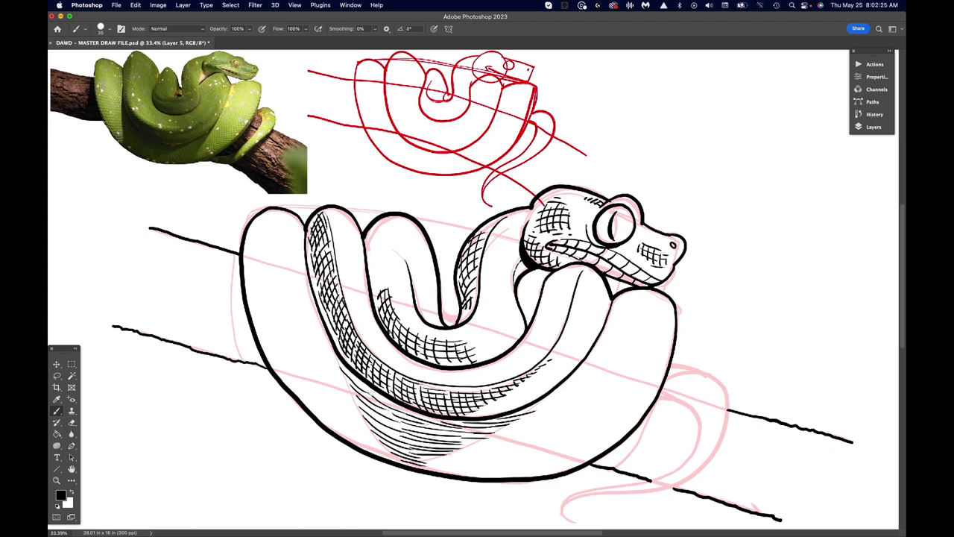
Cross the outer coil's shadow lines with short perpendicular strokes to form scales, extending the pattern along its right edge
{"action": "mouse_move", "coordinate": [344, 374]}
{"action": "left_mouse_down"}
{"action": "mouse_move", "coordinate": [357, 397]}
{"action": "mouse_move", "coordinate": [364, 388]}
{"action": "mouse_move", "coordinate": [360, 405]}
{"action": "mouse_move", "coordinate": [370, 390]}
{"action": "mouse_move", "coordinate": [363, 411]}
{"action": "mouse_move", "coordinate": [374, 392]}
{"action": "mouse_move", "coordinate": [377, 434]}
{"action": "mouse_move", "coordinate": [389, 403]}
{"action": "mouse_move", "coordinate": [383, 439]}
{"action": "mouse_move", "coordinate": [389, 421]}
{"action": "mouse_move", "coordinate": [386, 441]}
{"action": "mouse_move", "coordinate": [392, 431]}
{"action": "mouse_move", "coordinate": [399, 458]}
{"action": "left_mouse_up"}
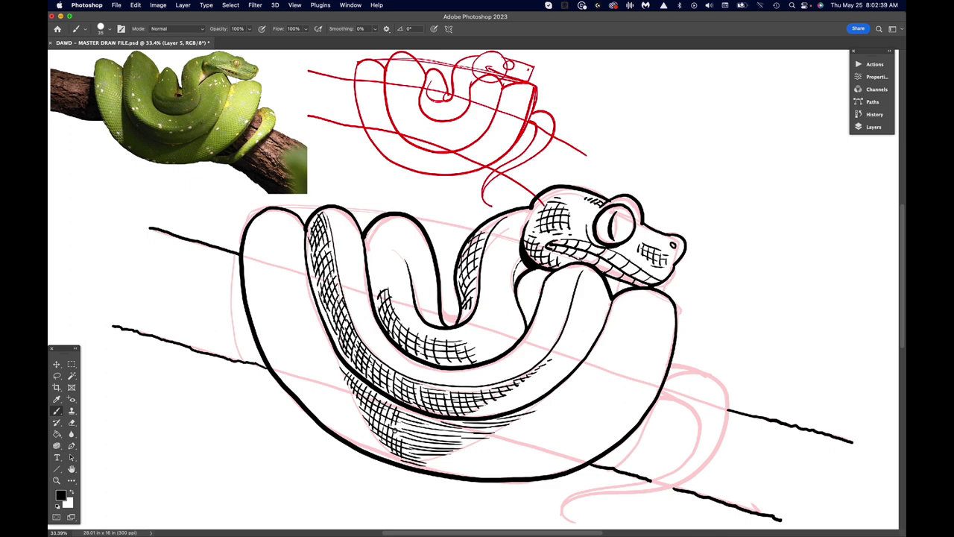
{"action": "mouse_move", "coordinate": [406, 423]}
{"action": "left_mouse_down"}
{"action": "mouse_move", "coordinate": [396, 437]}
{"action": "mouse_move", "coordinate": [410, 464]}
{"action": "left_mouse_up"}
{"action": "mouse_move", "coordinate": [420, 446]}
{"action": "left_mouse_down"}
{"action": "mouse_move", "coordinate": [416, 463]}
{"action": "mouse_move", "coordinate": [429, 462]}
{"action": "left_mouse_up"}
{"action": "left_click_drag", "start_coordinate": [415, 413], "coordinate": [409, 444]}
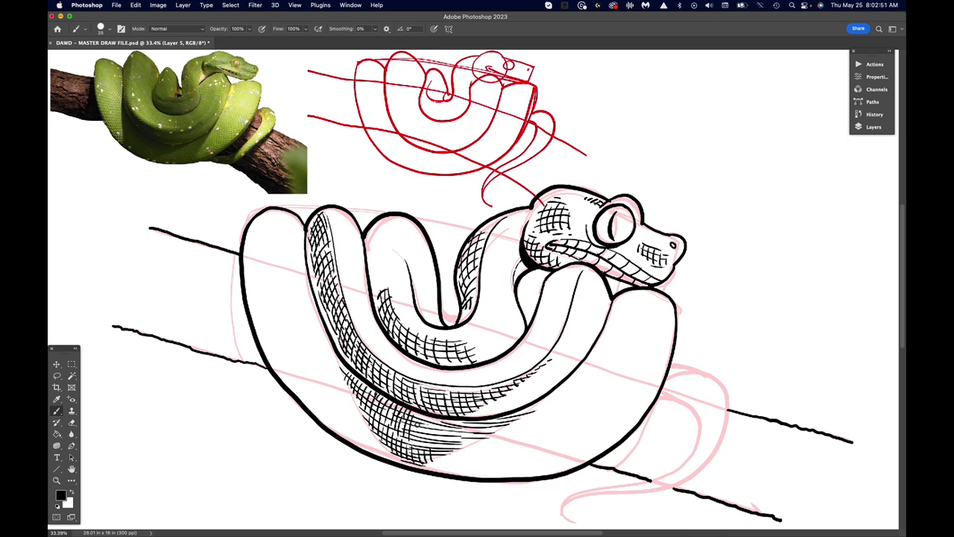
{"action": "mouse_move", "coordinate": [420, 415]}
{"action": "left_mouse_down"}
{"action": "mouse_move", "coordinate": [434, 446]}
{"action": "mouse_move", "coordinate": [451, 444]}
{"action": "mouse_move", "coordinate": [459, 418]}
{"action": "mouse_move", "coordinate": [465, 437]}
{"action": "mouse_move", "coordinate": [490, 430]}
{"action": "left_mouse_up"}
{"action": "left_click_drag", "start_coordinate": [502, 416], "coordinate": [502, 426]}
{"action": "left_click_drag", "start_coordinate": [514, 408], "coordinate": [509, 415]}
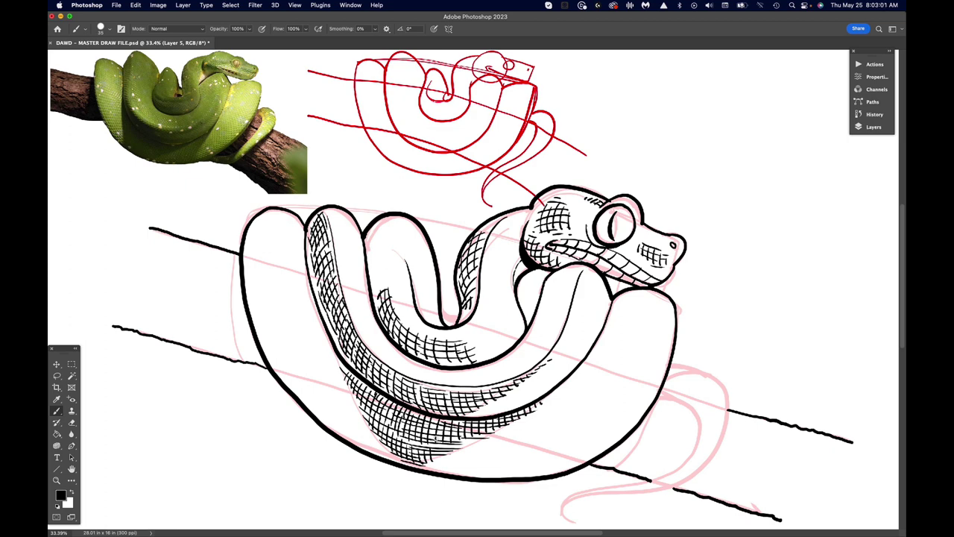
{"action": "mouse_move", "coordinate": [447, 439]}
{"action": "left_mouse_down"}
{"action": "mouse_move", "coordinate": [441, 459]}
{"action": "mouse_move", "coordinate": [480, 446]}
{"action": "left_mouse_up"}
{"action": "left_click_drag", "start_coordinate": [491, 434], "coordinate": [486, 446]}
{"action": "mouse_move", "coordinate": [419, 434]}
{"action": "left_mouse_down"}
{"action": "mouse_move", "coordinate": [413, 451]}
{"action": "mouse_move", "coordinate": [402, 450]}
{"action": "left_mouse_up"}
{"action": "left_click_drag", "start_coordinate": [403, 424], "coordinate": [394, 442]}
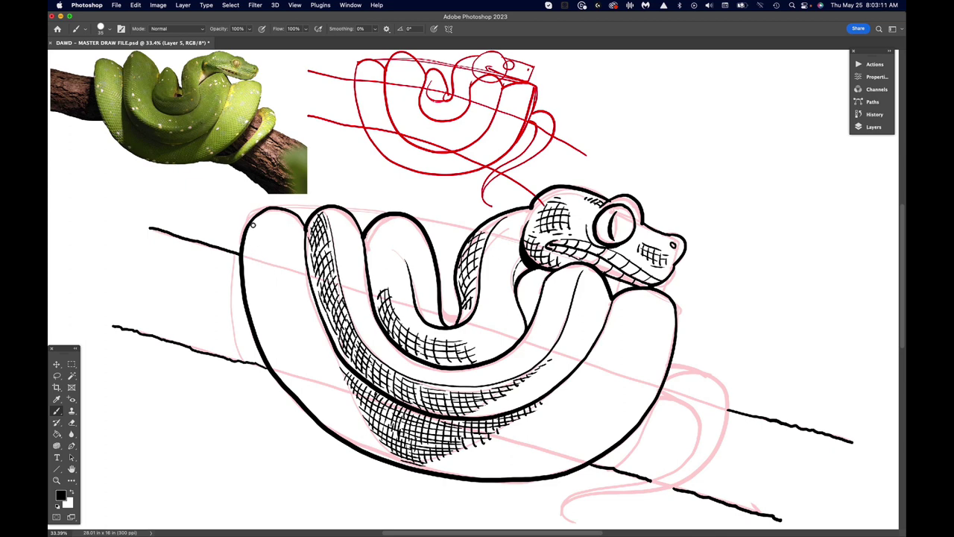
Cross-hatch a narrow strip of scales down the left edge of the outer coil, from its rounded top to the underside
{"action": "mouse_move", "coordinate": [257, 224]}
{"action": "left_mouse_down"}
{"action": "mouse_move", "coordinate": [249, 306]}
{"action": "mouse_move", "coordinate": [272, 377]}
{"action": "mouse_move", "coordinate": [297, 397]}
{"action": "left_mouse_up"}
{"action": "left_click_drag", "start_coordinate": [258, 215], "coordinate": [246, 270]}
{"action": "mouse_move", "coordinate": [254, 273]}
{"action": "left_mouse_down"}
{"action": "mouse_move", "coordinate": [252, 280]}
{"action": "mouse_move", "coordinate": [244, 272]}
{"action": "left_mouse_up"}
{"action": "left_click_drag", "start_coordinate": [254, 272], "coordinate": [251, 294]}
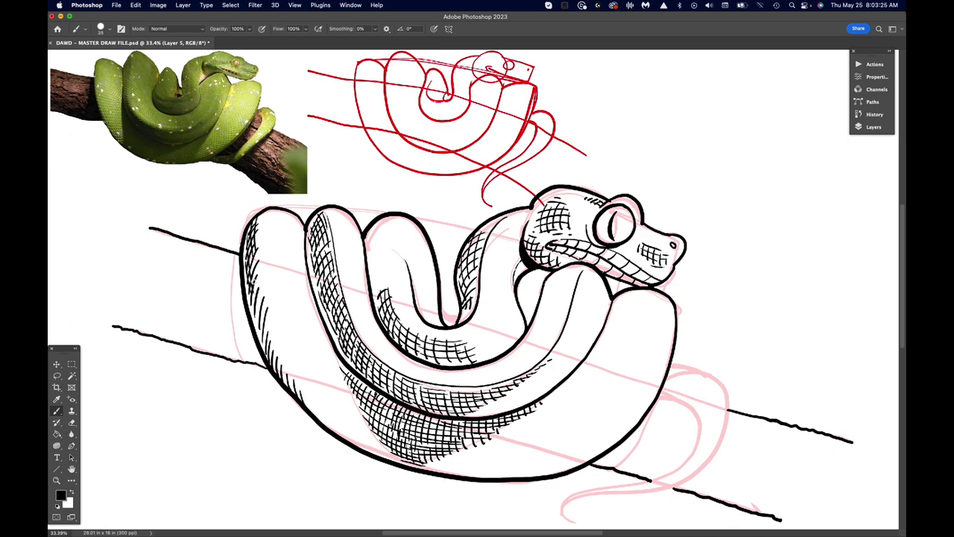
{"action": "left_click_drag", "start_coordinate": [256, 256], "coordinate": [252, 269]}
{"action": "mouse_move", "coordinate": [257, 271]}
{"action": "left_mouse_down"}
{"action": "mouse_move", "coordinate": [254, 283]}
{"action": "mouse_move", "coordinate": [253, 270]}
{"action": "left_mouse_up"}
{"action": "left_click_drag", "start_coordinate": [264, 269], "coordinate": [253, 319]}
{"action": "left_click_drag", "start_coordinate": [263, 287], "coordinate": [257, 336]}
{"action": "mouse_move", "coordinate": [268, 316]}
{"action": "left_mouse_down"}
{"action": "mouse_move", "coordinate": [260, 351]}
{"action": "mouse_move", "coordinate": [264, 341]}
{"action": "left_mouse_up"}
{"action": "left_click_drag", "start_coordinate": [273, 320], "coordinate": [274, 373]}
{"action": "left_click_drag", "start_coordinate": [283, 352], "coordinate": [286, 383]}
{"action": "left_click_drag", "start_coordinate": [297, 375], "coordinate": [292, 392]}
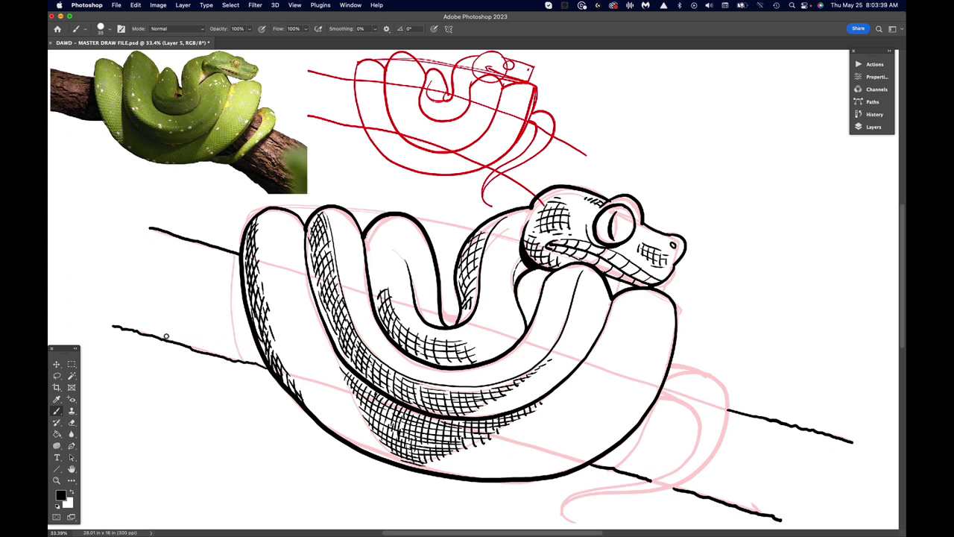
Texture the branch left of the snake with wavy bark lines, dark jagged strokes along its lower edge and solid black shadow beside the coil
{"action": "mouse_move", "coordinate": [124, 323]}
{"action": "left_mouse_down"}
{"action": "mouse_move", "coordinate": [192, 334]}
{"action": "mouse_move", "coordinate": [260, 362]}
{"action": "left_mouse_up"}
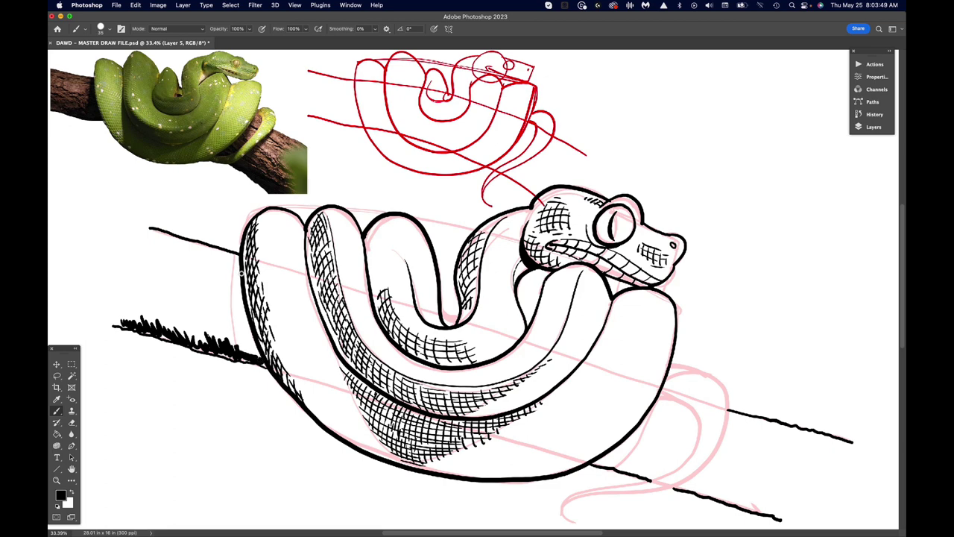
{"action": "mouse_move", "coordinate": [237, 252]}
{"action": "left_mouse_down"}
{"action": "mouse_move", "coordinate": [228, 272]}
{"action": "mouse_move", "coordinate": [241, 313]}
{"action": "mouse_move", "coordinate": [231, 339]}
{"action": "mouse_move", "coordinate": [244, 319]}
{"action": "mouse_move", "coordinate": [257, 352]}
{"action": "mouse_move", "coordinate": [242, 350]}
{"action": "mouse_move", "coordinate": [263, 365]}
{"action": "mouse_move", "coordinate": [209, 316]}
{"action": "mouse_move", "coordinate": [165, 304]}
{"action": "mouse_move", "coordinate": [221, 330]}
{"action": "mouse_move", "coordinate": [192, 308]}
{"action": "mouse_move", "coordinate": [143, 306]}
{"action": "mouse_move", "coordinate": [225, 316]}
{"action": "mouse_move", "coordinate": [166, 287]}
{"action": "mouse_move", "coordinate": [236, 301]}
{"action": "mouse_move", "coordinate": [192, 276]}
{"action": "mouse_move", "coordinate": [212, 275]}
{"action": "mouse_move", "coordinate": [224, 262]}
{"action": "mouse_move", "coordinate": [164, 243]}
{"action": "mouse_move", "coordinate": [183, 267]}
{"action": "mouse_move", "coordinate": [154, 269]}
{"action": "mouse_move", "coordinate": [230, 299]}
{"action": "left_mouse_up"}
{"action": "mouse_move", "coordinate": [193, 285]}
{"action": "left_mouse_down"}
{"action": "mouse_move", "coordinate": [127, 273]}
{"action": "mouse_move", "coordinate": [160, 296]}
{"action": "mouse_move", "coordinate": [158, 323]}
{"action": "left_mouse_up"}
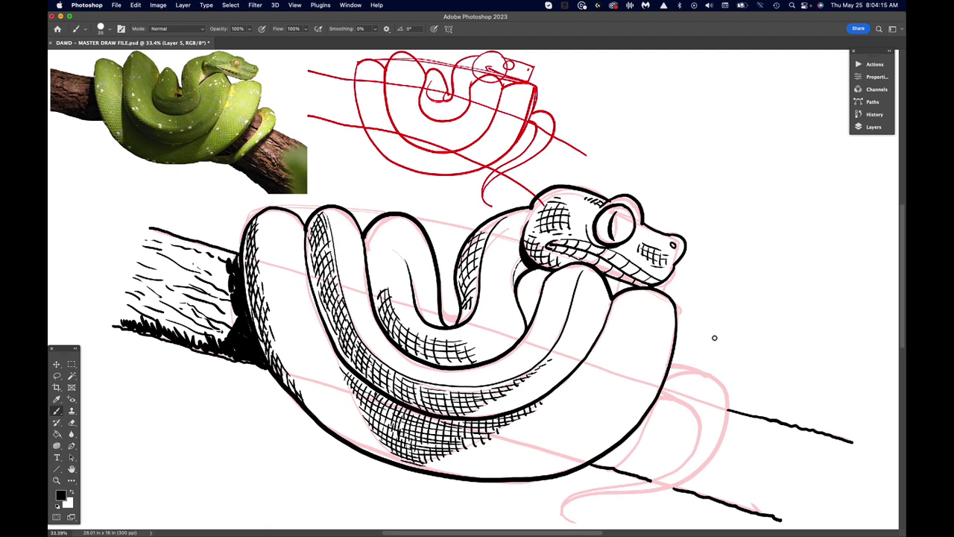
{"action": "mouse_move", "coordinate": [212, 275]}
{"action": "left_mouse_down"}
{"action": "mouse_move", "coordinate": [228, 280]}
{"action": "mouse_move", "coordinate": [231, 269]}
{"action": "left_mouse_up"}
{"action": "mouse_move", "coordinate": [149, 228]}
{"action": "left_mouse_down"}
{"action": "mouse_move", "coordinate": [147, 261]}
{"action": "mouse_move", "coordinate": [173, 272]}
{"action": "mouse_move", "coordinate": [172, 286]}
{"action": "mouse_move", "coordinate": [222, 322]}
{"action": "left_mouse_up"}
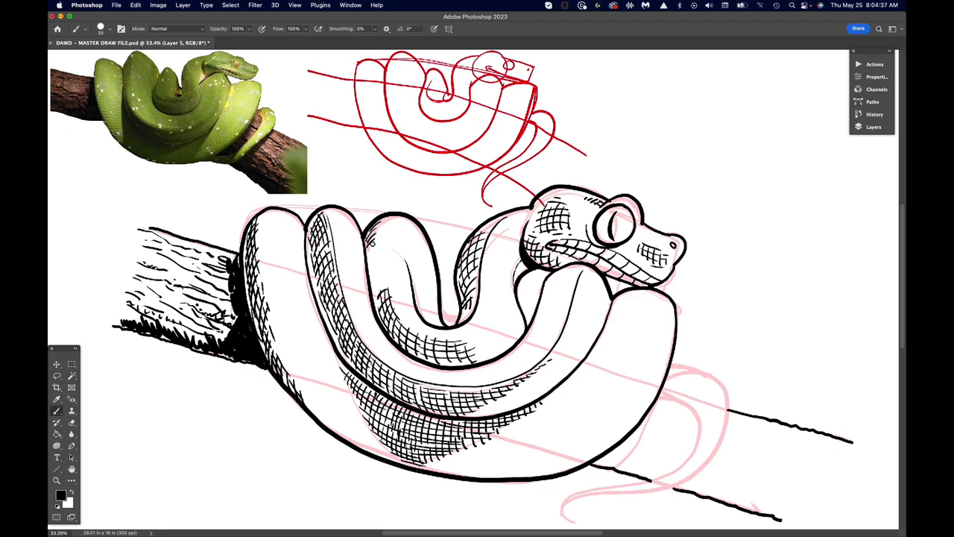
Shade the third coil's upper left edge and the outer coil's lower-left underside with short scale strokes
{"action": "mouse_move", "coordinate": [370, 246]}
{"action": "left_mouse_down"}
{"action": "mouse_move", "coordinate": [389, 214]}
{"action": "mouse_move", "coordinate": [370, 267]}
{"action": "mouse_move", "coordinate": [373, 256]}
{"action": "left_mouse_up"}
{"action": "left_click_drag", "start_coordinate": [374, 262], "coordinate": [377, 252]}
{"action": "mouse_move", "coordinate": [304, 404]}
{"action": "left_mouse_down"}
{"action": "mouse_move", "coordinate": [307, 392]}
{"action": "mouse_move", "coordinate": [358, 436]}
{"action": "left_mouse_up"}
{"action": "left_click_drag", "start_coordinate": [362, 450], "coordinate": [363, 438]}
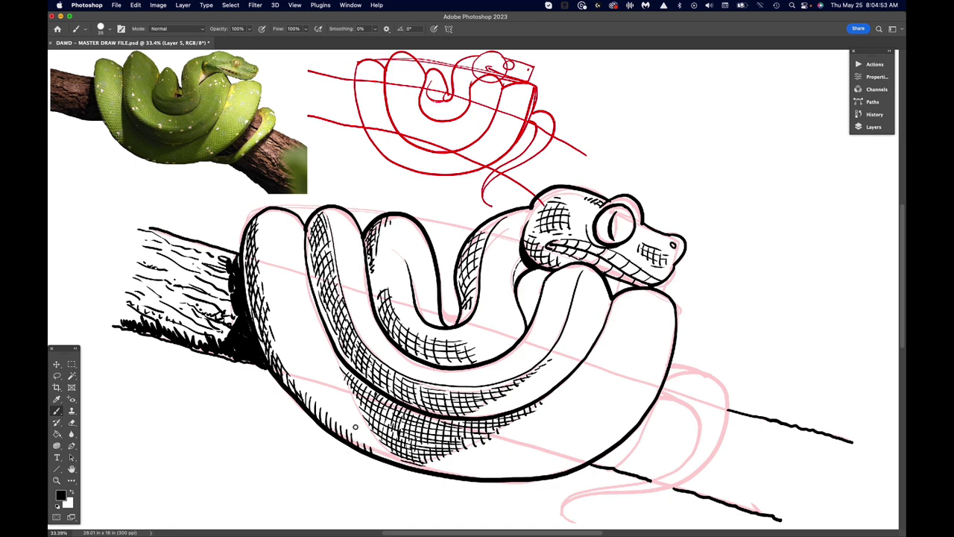
{"action": "mouse_move", "coordinate": [300, 402]}
{"action": "left_mouse_down"}
{"action": "mouse_move", "coordinate": [304, 388]}
{"action": "mouse_move", "coordinate": [322, 415]}
{"action": "mouse_move", "coordinate": [334, 413]}
{"action": "mouse_move", "coordinate": [332, 431]}
{"action": "mouse_move", "coordinate": [381, 449]}
{"action": "mouse_move", "coordinate": [367, 438]}
{"action": "left_mouse_up"}
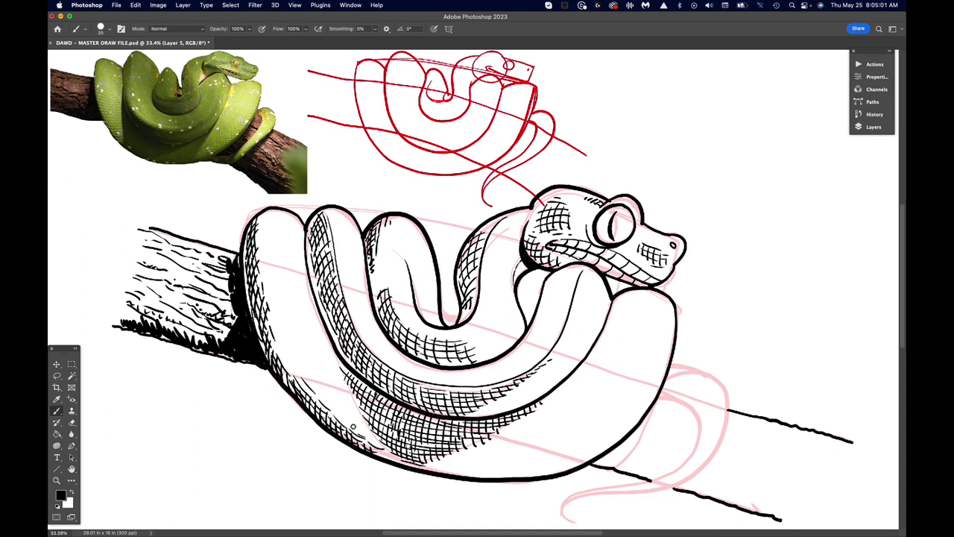
{"action": "left_click_drag", "start_coordinate": [284, 360], "coordinate": [297, 371]}
{"action": "left_click_drag", "start_coordinate": [275, 337], "coordinate": [279, 351]}
Shade the outer coil's underside from bottom centre to the right with long curved lines crossed by short strokes
{"action": "left_click_drag", "start_coordinate": [409, 462], "coordinate": [425, 470]}
{"action": "mouse_move", "coordinate": [434, 468]}
{"action": "left_mouse_down"}
{"action": "mouse_move", "coordinate": [525, 471]}
{"action": "mouse_move", "coordinate": [588, 454]}
{"action": "mouse_move", "coordinate": [500, 468]}
{"action": "mouse_move", "coordinate": [525, 461]}
{"action": "left_mouse_up"}
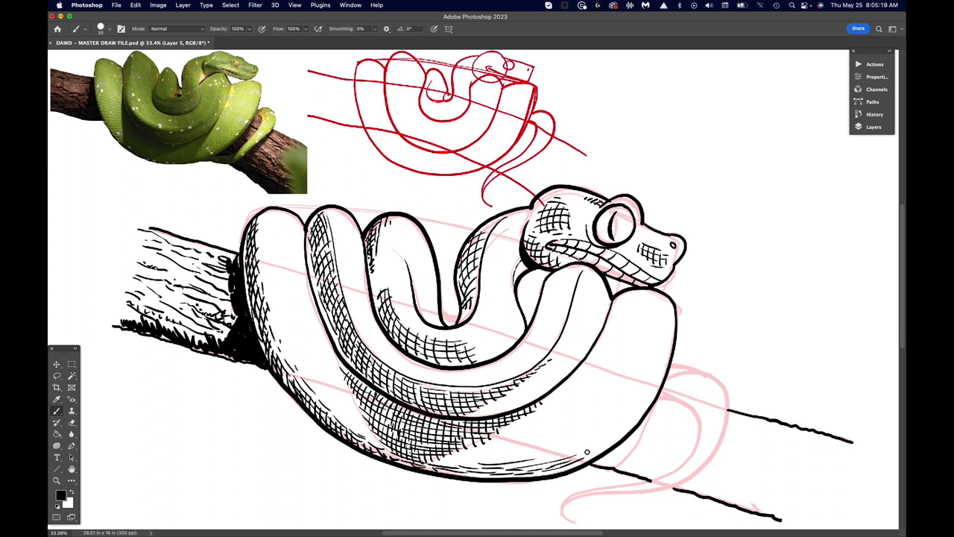
{"action": "mouse_move", "coordinate": [602, 445]}
{"action": "left_mouse_down"}
{"action": "mouse_move", "coordinate": [589, 451]}
{"action": "mouse_move", "coordinate": [620, 435]}
{"action": "mouse_move", "coordinate": [603, 440]}
{"action": "mouse_move", "coordinate": [625, 421]}
{"action": "left_mouse_up"}
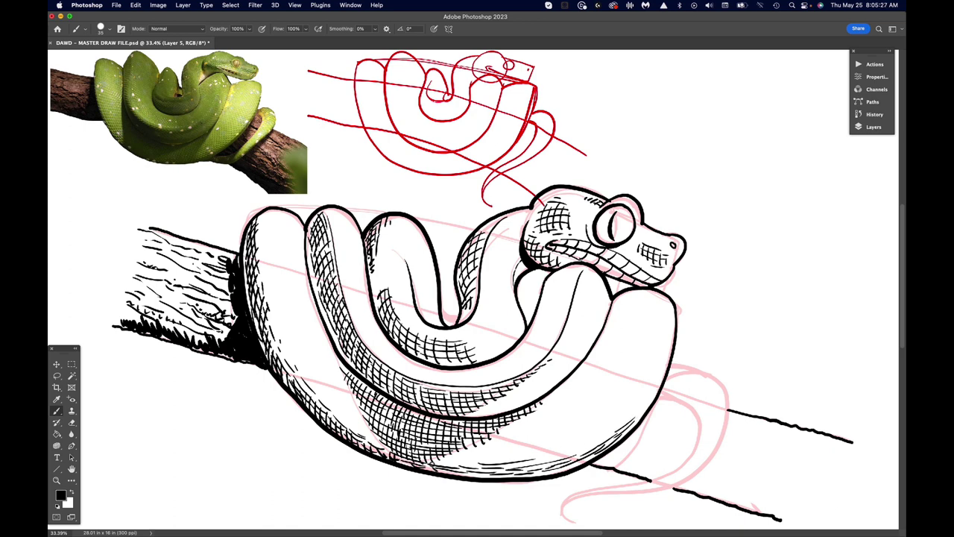
{"action": "mouse_move", "coordinate": [440, 473]}
{"action": "left_mouse_down"}
{"action": "mouse_move", "coordinate": [515, 474]}
{"action": "mouse_move", "coordinate": [626, 426]}
{"action": "left_mouse_up"}
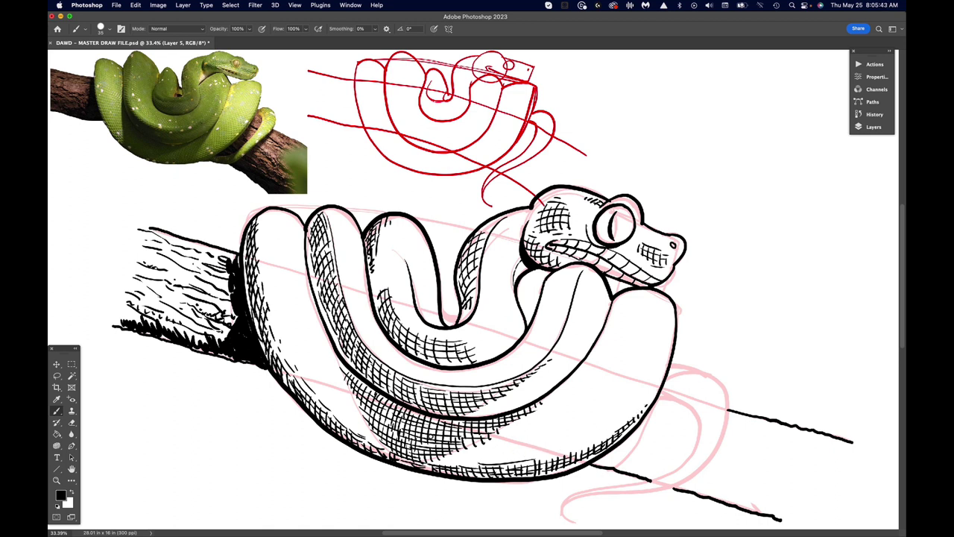
Scatter small cross-hatched scale patches beside the outer coil's shadow and up along its inner right edge
{"action": "left_click_drag", "start_coordinate": [430, 436], "coordinate": [437, 416]}
{"action": "mouse_move", "coordinate": [454, 459]}
{"action": "left_mouse_down"}
{"action": "mouse_move", "coordinate": [491, 458]}
{"action": "mouse_move", "coordinate": [502, 441]}
{"action": "mouse_move", "coordinate": [533, 434]}
{"action": "left_mouse_up"}
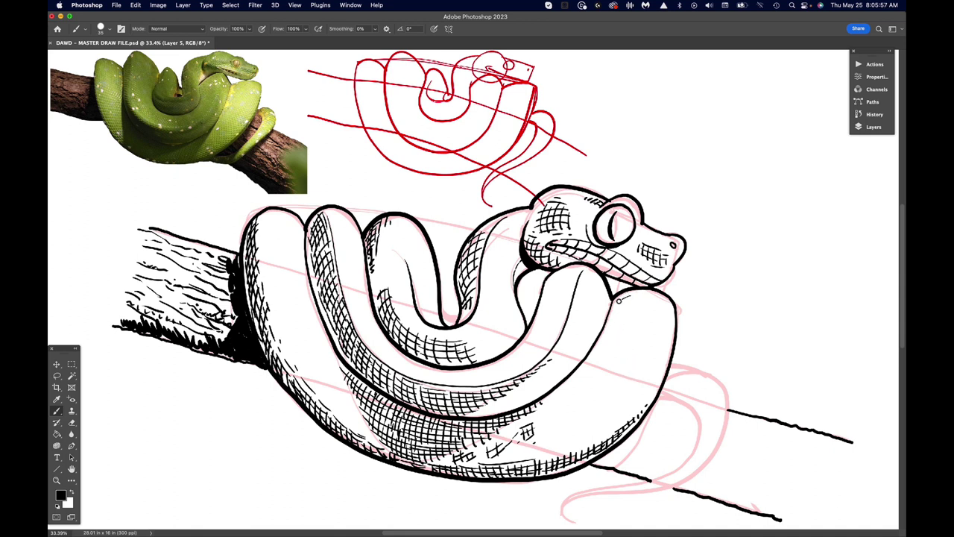
{"action": "mouse_move", "coordinate": [633, 296]}
{"action": "left_mouse_down"}
{"action": "mouse_move", "coordinate": [617, 307]}
{"action": "mouse_move", "coordinate": [611, 319]}
{"action": "mouse_move", "coordinate": [630, 303]}
{"action": "mouse_move", "coordinate": [594, 369]}
{"action": "mouse_move", "coordinate": [568, 390]}
{"action": "left_mouse_up"}
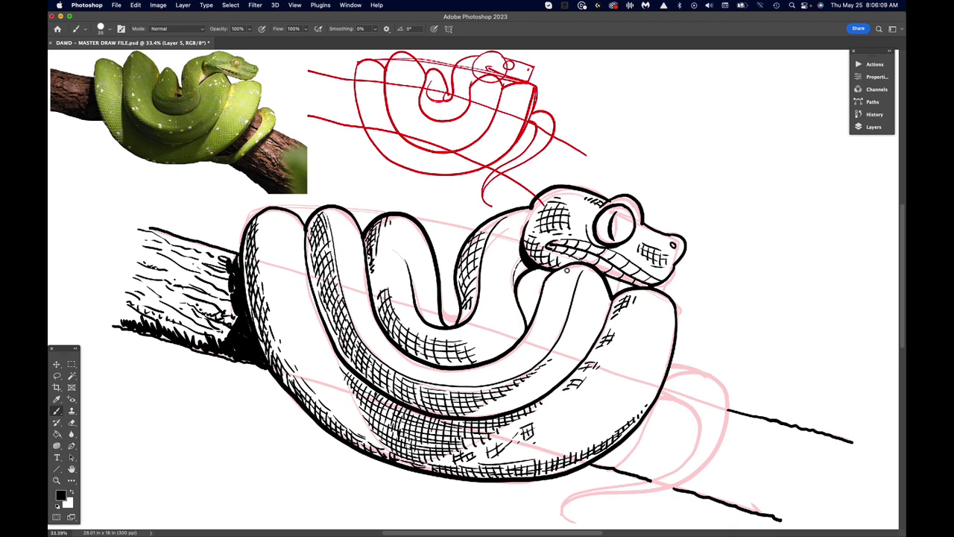
Cross-hatch scales on the left side of the coil beneath the head and extend the innermost coil's bottom scale patch
{"action": "mouse_move", "coordinate": [569, 270]}
{"action": "left_mouse_down"}
{"action": "mouse_move", "coordinate": [551, 284]}
{"action": "mouse_move", "coordinate": [538, 327]}
{"action": "left_mouse_up"}
{"action": "left_click_drag", "start_coordinate": [585, 273], "coordinate": [558, 288]}
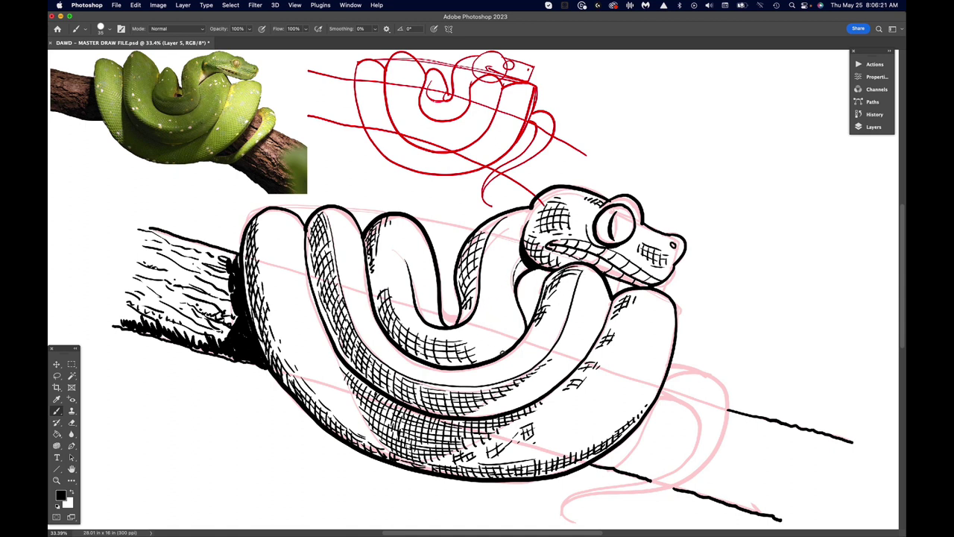
{"action": "mouse_move", "coordinate": [470, 343]}
{"action": "left_mouse_down"}
{"action": "mouse_move", "coordinate": [475, 352]}
{"action": "mouse_move", "coordinate": [497, 341]}
{"action": "mouse_move", "coordinate": [488, 351]}
{"action": "left_mouse_up"}
Fill a solid black shadow on the branch right of the outer coil and draw bark lines toward the tail
{"action": "mouse_move", "coordinate": [654, 403]}
{"action": "left_mouse_down"}
{"action": "mouse_move", "coordinate": [626, 459]}
{"action": "mouse_move", "coordinate": [598, 462]}
{"action": "mouse_move", "coordinate": [627, 438]}
{"action": "mouse_move", "coordinate": [614, 456]}
{"action": "mouse_move", "coordinate": [626, 461]}
{"action": "mouse_move", "coordinate": [615, 461]}
{"action": "mouse_move", "coordinate": [638, 422]}
{"action": "mouse_move", "coordinate": [631, 451]}
{"action": "left_mouse_up"}
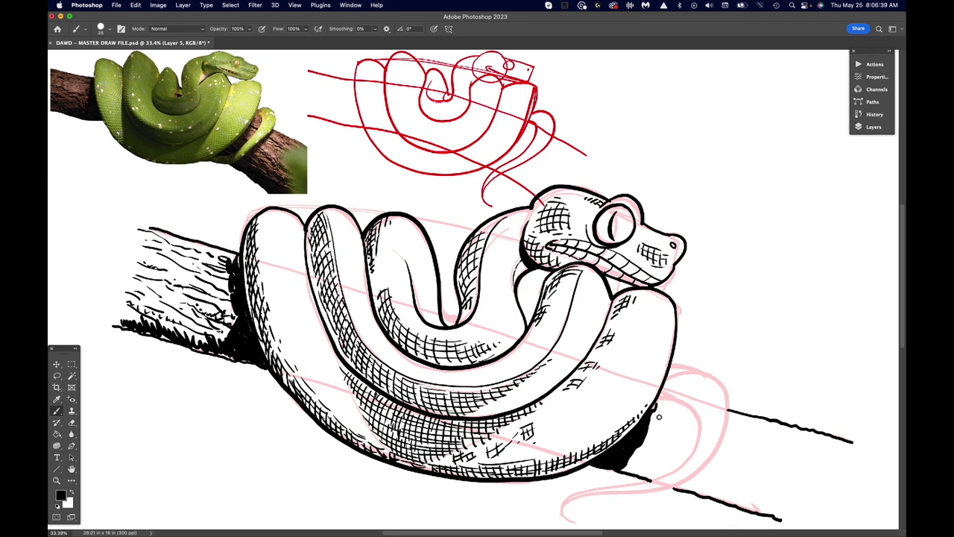
{"action": "left_click_drag", "start_coordinate": [655, 414], "coordinate": [678, 422]}
{"action": "mouse_move", "coordinate": [669, 417]}
{"action": "left_mouse_down"}
{"action": "mouse_move", "coordinate": [691, 419]}
{"action": "mouse_move", "coordinate": [674, 412]}
{"action": "mouse_move", "coordinate": [688, 441]}
{"action": "mouse_move", "coordinate": [658, 439]}
{"action": "mouse_move", "coordinate": [684, 450]}
{"action": "mouse_move", "coordinate": [653, 446]}
{"action": "left_mouse_up"}
{"action": "left_click_drag", "start_coordinate": [651, 447], "coordinate": [686, 457]}
{"action": "mouse_move", "coordinate": [638, 450]}
{"action": "left_mouse_down"}
{"action": "mouse_move", "coordinate": [678, 456]}
{"action": "mouse_move", "coordinate": [643, 459]}
{"action": "mouse_move", "coordinate": [668, 465]}
{"action": "left_mouse_up"}
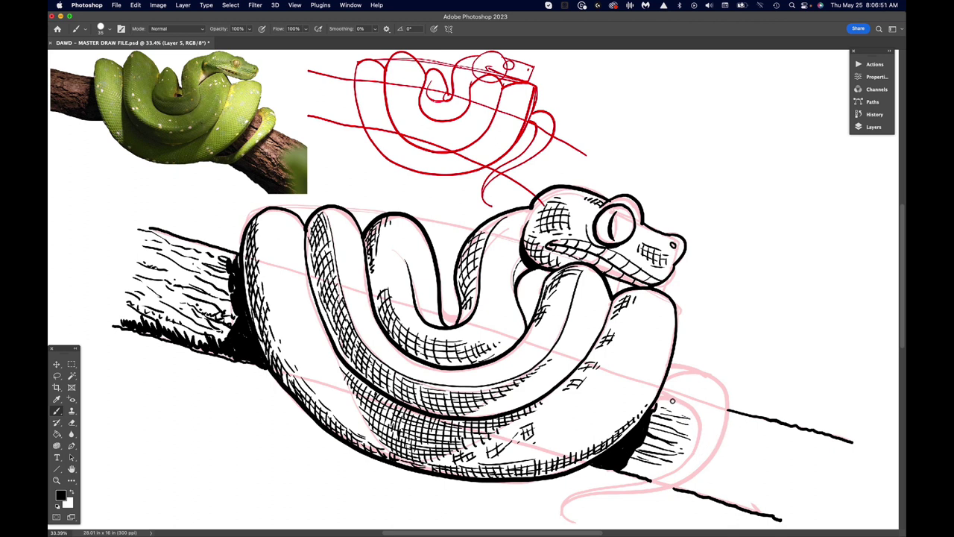
Ink the curling tail's outline in black and add cross-hatched scales at its base and along its inner edge
{"action": "mouse_move", "coordinate": [666, 399]}
{"action": "left_mouse_down"}
{"action": "mouse_move", "coordinate": [696, 427]}
{"action": "mouse_move", "coordinate": [685, 460]}
{"action": "mouse_move", "coordinate": [657, 480]}
{"action": "mouse_move", "coordinate": [575, 492]}
{"action": "mouse_move", "coordinate": [562, 502]}
{"action": "mouse_move", "coordinate": [571, 526]}
{"action": "mouse_move", "coordinate": [564, 505]}
{"action": "mouse_move", "coordinate": [579, 497]}
{"action": "mouse_move", "coordinate": [673, 488]}
{"action": "mouse_move", "coordinate": [712, 461]}
{"action": "mouse_move", "coordinate": [724, 398]}
{"action": "mouse_move", "coordinate": [667, 362]}
{"action": "left_mouse_up"}
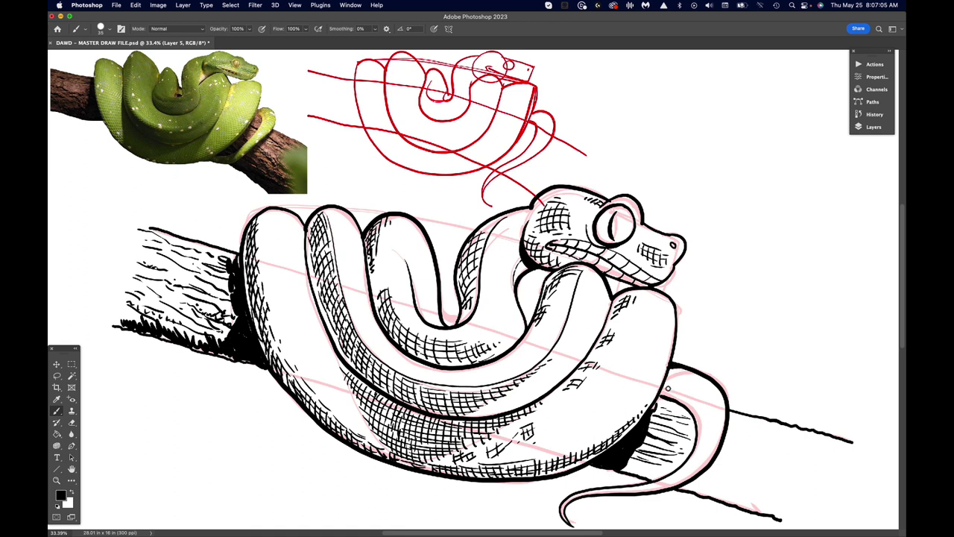
{"action": "mouse_move", "coordinate": [667, 383]}
{"action": "left_mouse_down"}
{"action": "mouse_move", "coordinate": [682, 397]}
{"action": "mouse_move", "coordinate": [671, 394]}
{"action": "left_mouse_up"}
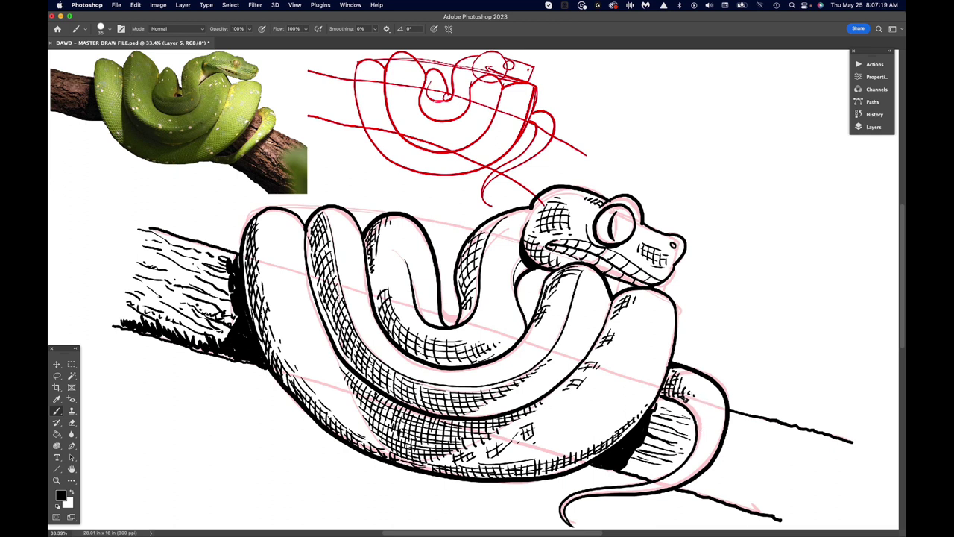
{"action": "mouse_move", "coordinate": [684, 398]}
{"action": "left_mouse_down"}
{"action": "mouse_move", "coordinate": [703, 438]}
{"action": "mouse_move", "coordinate": [690, 464]}
{"action": "mouse_move", "coordinate": [629, 488]}
{"action": "left_mouse_up"}
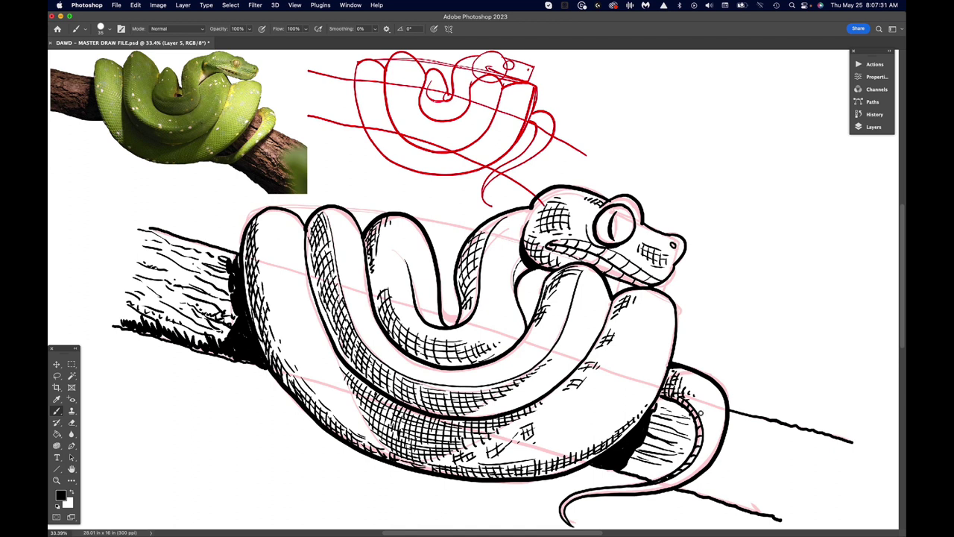
{"action": "mouse_move", "coordinate": [690, 386]}
{"action": "left_mouse_down"}
{"action": "mouse_move", "coordinate": [691, 386]}
{"action": "mouse_move", "coordinate": [708, 438]}
{"action": "left_mouse_up"}
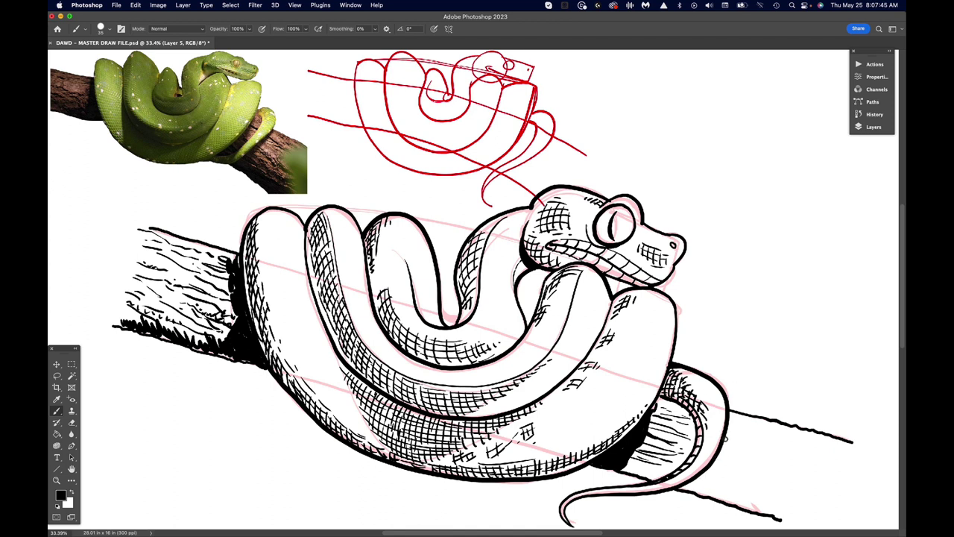
Texture the branch right of the tail with solid black shadow, dark jagged strokes on its lower edge and wavy bark lines
{"action": "mouse_move", "coordinate": [724, 432]}
{"action": "left_mouse_down"}
{"action": "mouse_move", "coordinate": [693, 490]}
{"action": "mouse_move", "coordinate": [681, 488]}
{"action": "mouse_move", "coordinate": [714, 459]}
{"action": "mouse_move", "coordinate": [694, 480]}
{"action": "mouse_move", "coordinate": [625, 471]}
{"action": "mouse_move", "coordinate": [652, 473]}
{"action": "mouse_move", "coordinate": [635, 460]}
{"action": "mouse_move", "coordinate": [655, 473]}
{"action": "mouse_move", "coordinate": [625, 458]}
{"action": "mouse_move", "coordinate": [790, 519]}
{"action": "mouse_move", "coordinate": [724, 490]}
{"action": "mouse_move", "coordinate": [742, 492]}
{"action": "mouse_move", "coordinate": [745, 478]}
{"action": "mouse_move", "coordinate": [777, 485]}
{"action": "left_mouse_up"}
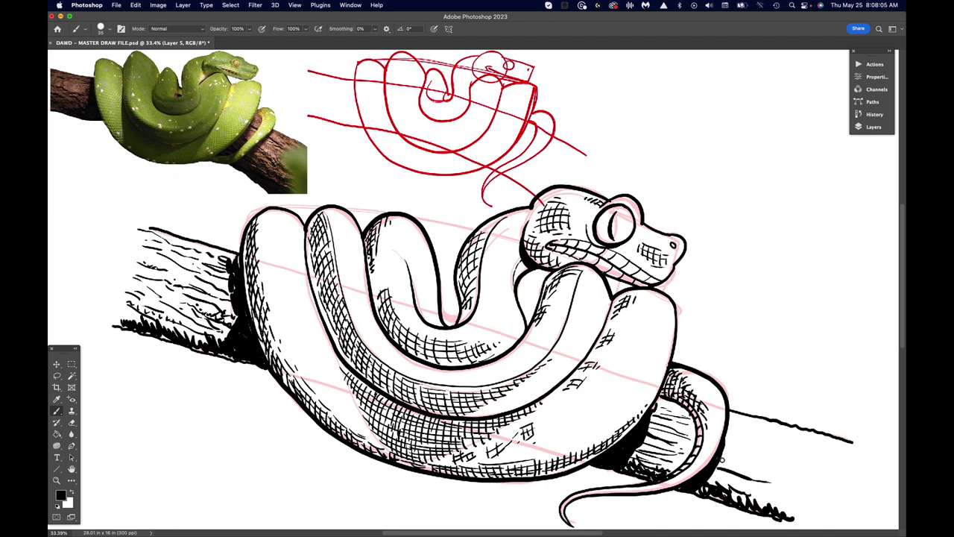
{"action": "mouse_move", "coordinate": [718, 457]}
{"action": "left_mouse_down"}
{"action": "mouse_move", "coordinate": [764, 474]}
{"action": "mouse_move", "coordinate": [708, 470]}
{"action": "mouse_move", "coordinate": [821, 503]}
{"action": "mouse_move", "coordinate": [764, 486]}
{"action": "mouse_move", "coordinate": [804, 511]}
{"action": "left_mouse_up"}
{"action": "mouse_move", "coordinate": [755, 489]}
{"action": "left_mouse_down"}
{"action": "mouse_move", "coordinate": [799, 509]}
{"action": "mouse_move", "coordinate": [825, 492]}
{"action": "left_mouse_up"}
{"action": "left_click_drag", "start_coordinate": [788, 477], "coordinate": [823, 493]}
{"action": "mouse_move", "coordinate": [748, 457]}
{"action": "left_mouse_down"}
{"action": "mouse_move", "coordinate": [797, 480]}
{"action": "mouse_move", "coordinate": [779, 462]}
{"action": "left_mouse_up"}
{"action": "left_click_drag", "start_coordinate": [729, 441], "coordinate": [802, 458]}
{"action": "mouse_move", "coordinate": [744, 431]}
{"action": "left_mouse_down"}
{"action": "mouse_move", "coordinate": [770, 444]}
{"action": "mouse_move", "coordinate": [793, 443]}
{"action": "mouse_move", "coordinate": [760, 430]}
{"action": "mouse_move", "coordinate": [837, 446]}
{"action": "left_mouse_up"}
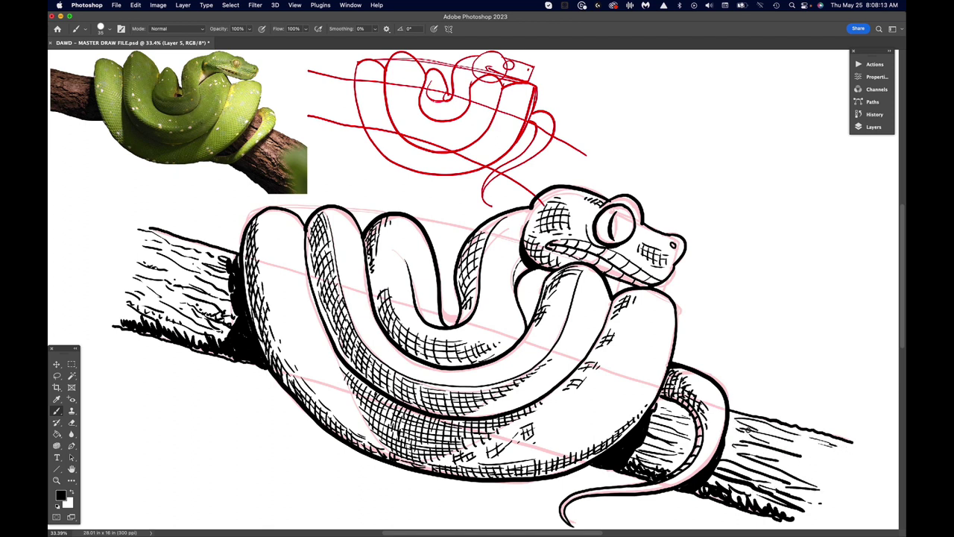
Thicken the bark texture along the right branch's upper edge and its broken end with more short strokes
{"action": "mouse_move", "coordinate": [724, 420]}
{"action": "left_mouse_down"}
{"action": "mouse_move", "coordinate": [805, 468]}
{"action": "mouse_move", "coordinate": [832, 473]}
{"action": "mouse_move", "coordinate": [796, 461]}
{"action": "mouse_move", "coordinate": [841, 469]}
{"action": "mouse_move", "coordinate": [800, 450]}
{"action": "mouse_move", "coordinate": [844, 445]}
{"action": "left_mouse_up"}
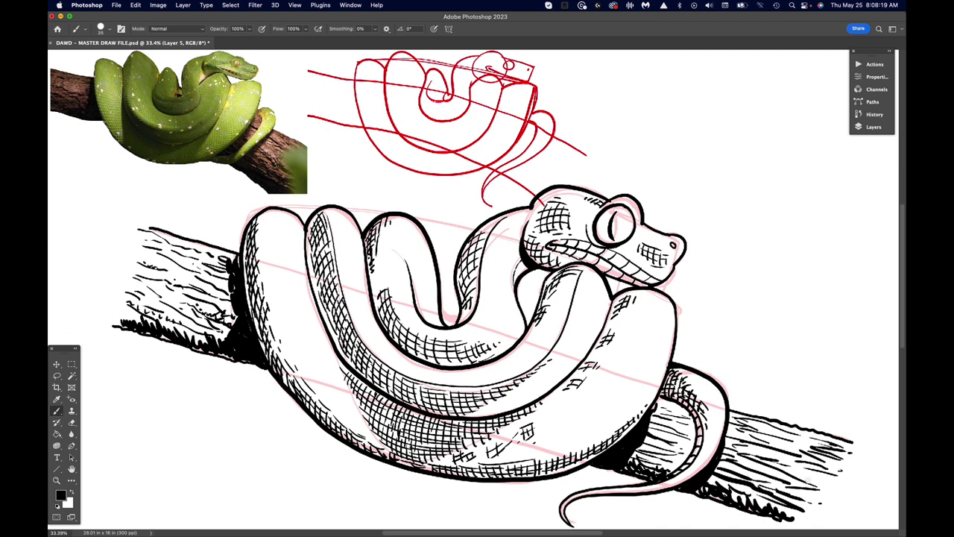
{"action": "left_click_drag", "start_coordinate": [805, 477], "coordinate": [830, 486]}
{"action": "mouse_move", "coordinate": [819, 483]}
{"action": "left_mouse_down"}
{"action": "mouse_move", "coordinate": [839, 499]}
{"action": "mouse_move", "coordinate": [806, 519]}
{"action": "mouse_move", "coordinate": [809, 500]}
{"action": "left_mouse_up"}
{"action": "mouse_move", "coordinate": [784, 476]}
{"action": "left_mouse_down"}
{"action": "mouse_move", "coordinate": [806, 489]}
{"action": "mouse_move", "coordinate": [804, 478]}
{"action": "left_mouse_up"}
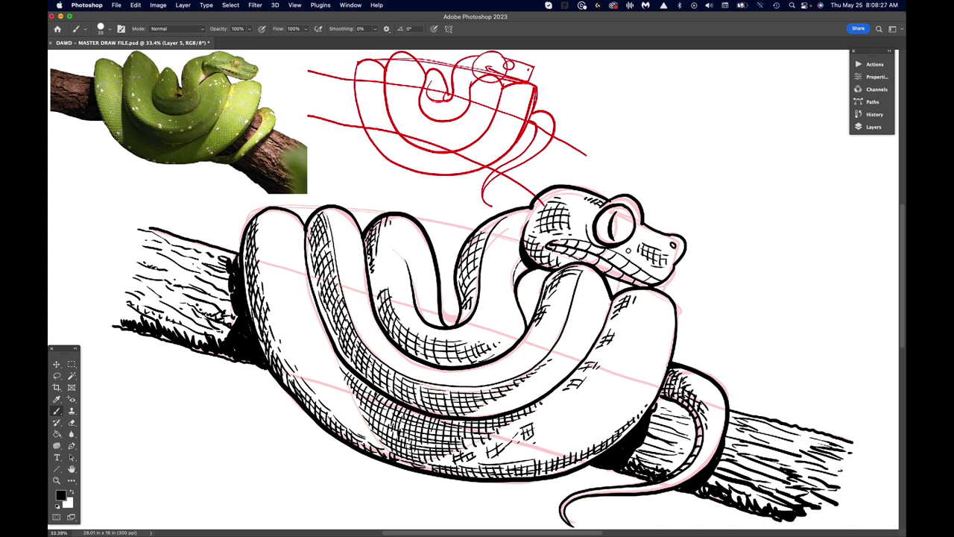
Reduce the brush size to 15 and draw small round bumps on the snout between the eye and nostril
{"action": "key", "text": "bracketleft"}
{"action": "key", "text": "bracketleft"}
{"action": "key", "text": "bracketleft"}
{"action": "key", "text": "bracketright"}
{"action": "key", "text": "bracketright"}
{"action": "key", "text": "bracketright"}
{"action": "key", "text": "bracketleft"}
{"action": "key", "text": "bracketleft"}
{"action": "mouse_move", "coordinate": [646, 234]}
{"action": "left_mouse_down"}
{"action": "mouse_move", "coordinate": [633, 242]}
{"action": "mouse_move", "coordinate": [654, 242]}
{"action": "mouse_move", "coordinate": [633, 252]}
{"action": "left_mouse_up"}
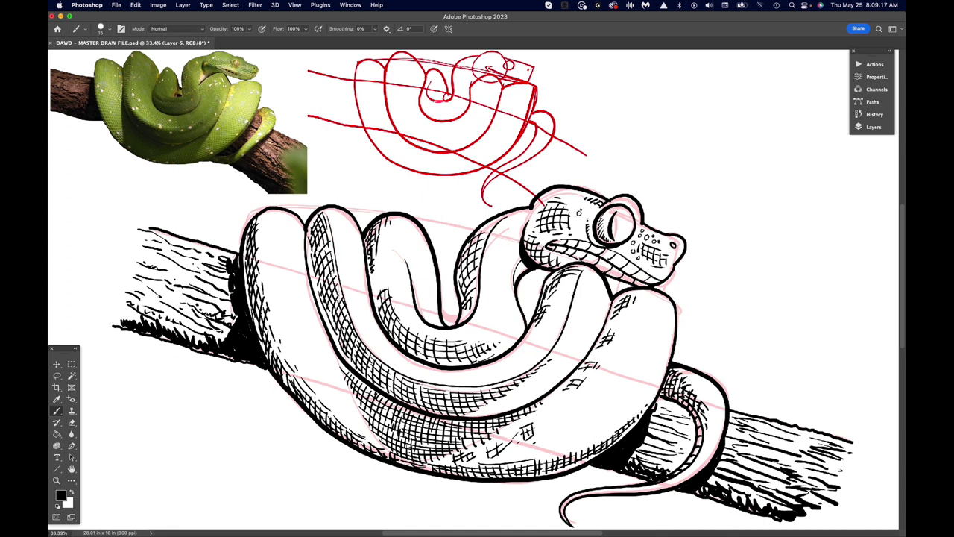
Add small round bumps and dots to the top of the head and the jaw, and darken the nostril
{"action": "left_click_drag", "start_coordinate": [577, 203], "coordinate": [576, 207]}
{"action": "left_click_drag", "start_coordinate": [642, 263], "coordinate": [649, 267]}
{"action": "left_click_drag", "start_coordinate": [585, 208], "coordinate": [590, 213]}
{"action": "left_click", "coordinate": [666, 249]}
{"action": "left_click", "coordinate": [666, 247]}
Draw a long, wavy forked tongue extending right from the mouth and shade it with short strokes near its base
{"action": "mouse_move", "coordinate": [657, 284]}
{"action": "left_mouse_down"}
{"action": "mouse_move", "coordinate": [730, 274]}
{"action": "mouse_move", "coordinate": [767, 293]}
{"action": "mouse_move", "coordinate": [798, 289]}
{"action": "left_mouse_up"}
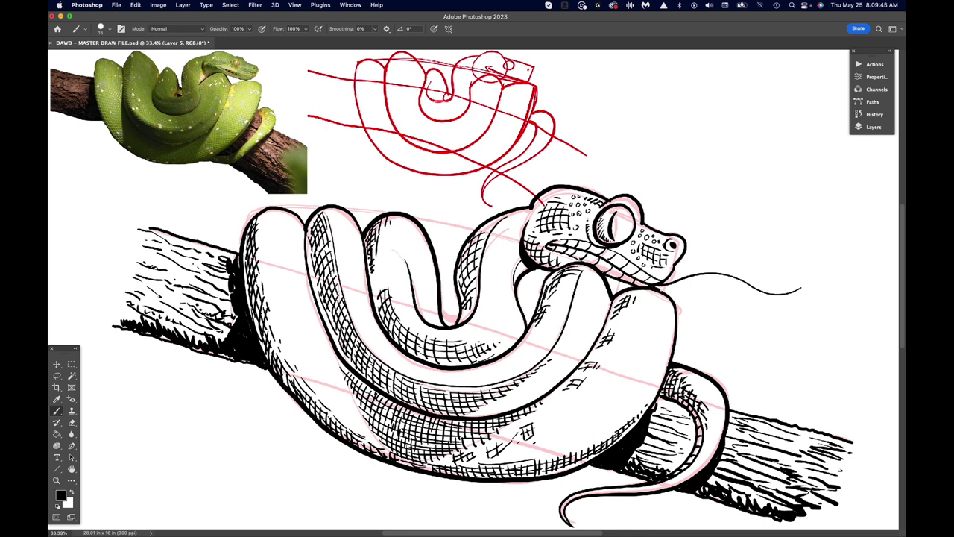
{"action": "mouse_move", "coordinate": [658, 290]}
{"action": "left_mouse_down"}
{"action": "mouse_move", "coordinate": [717, 275]}
{"action": "mouse_move", "coordinate": [778, 293]}
{"action": "mouse_move", "coordinate": [771, 304]}
{"action": "mouse_move", "coordinate": [786, 307]}
{"action": "mouse_move", "coordinate": [810, 300]}
{"action": "left_mouse_up"}
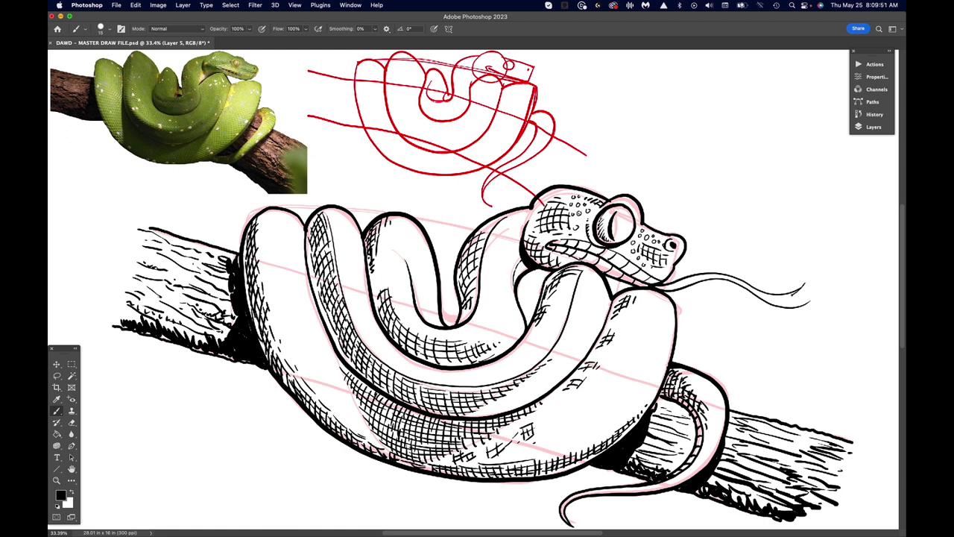
{"action": "mouse_move", "coordinate": [755, 291]}
{"action": "left_mouse_down"}
{"action": "mouse_move", "coordinate": [780, 305]}
{"action": "mouse_move", "coordinate": [805, 301]}
{"action": "left_mouse_up"}
{"action": "left_click_drag", "start_coordinate": [659, 291], "coordinate": [697, 278]}
{"action": "left_click_drag", "start_coordinate": [692, 282], "coordinate": [704, 278]}
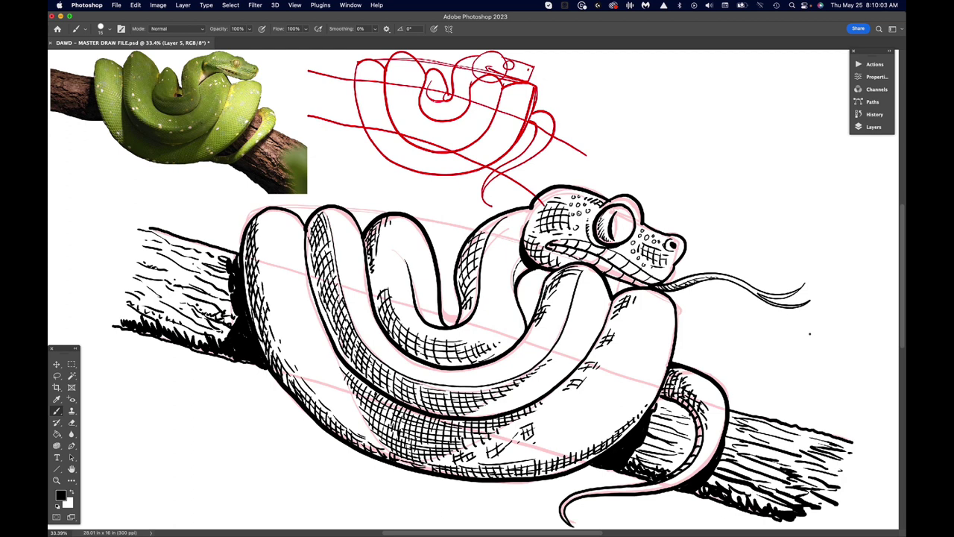
Draw short curved motion lines above and below the tongue's tips and touch up the bark beneath the tail's loop
{"action": "left_click_drag", "start_coordinate": [783, 313], "coordinate": [803, 319]}
{"action": "mouse_move", "coordinate": [784, 320]}
{"action": "left_mouse_down"}
{"action": "mouse_move", "coordinate": [795, 317]}
{"action": "mouse_move", "coordinate": [798, 273]}
{"action": "left_mouse_up"}
{"action": "left_click_drag", "start_coordinate": [653, 399], "coordinate": [690, 414]}
Hide the faded pink sketch layer and the red construction sketch layer
{"action": "left_click", "coordinate": [869, 127]}
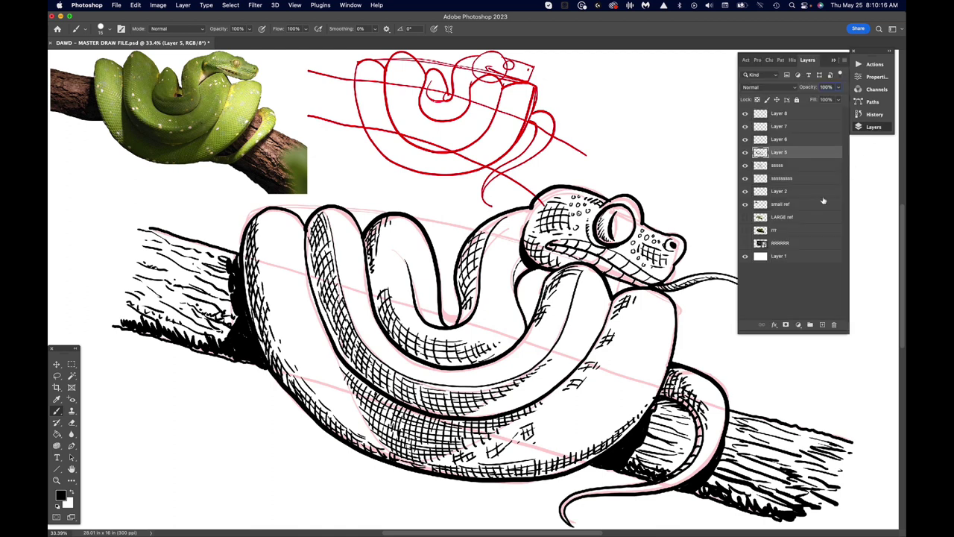
{"action": "left_click", "coordinate": [744, 165]}
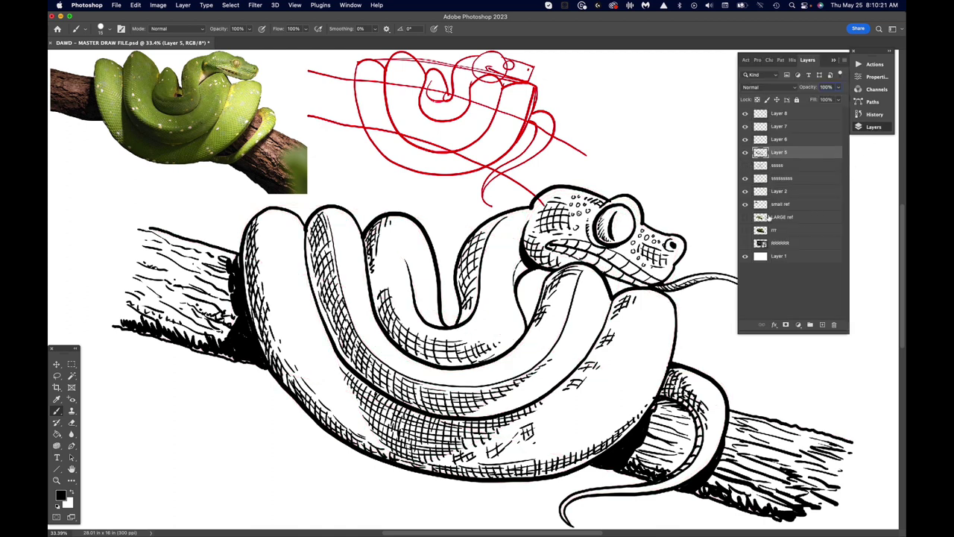
{"action": "left_click", "coordinate": [745, 178]}
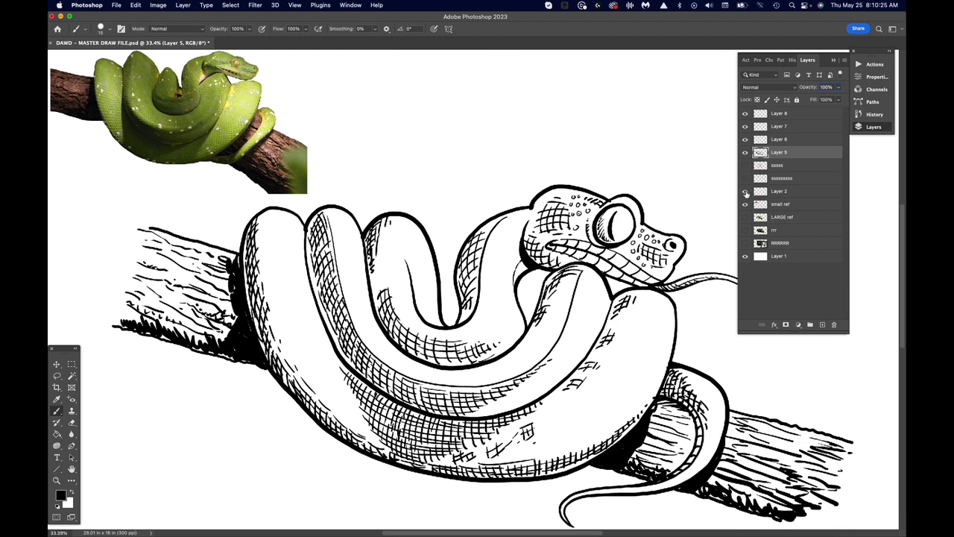
{"action": "left_click", "coordinate": [833, 60]}
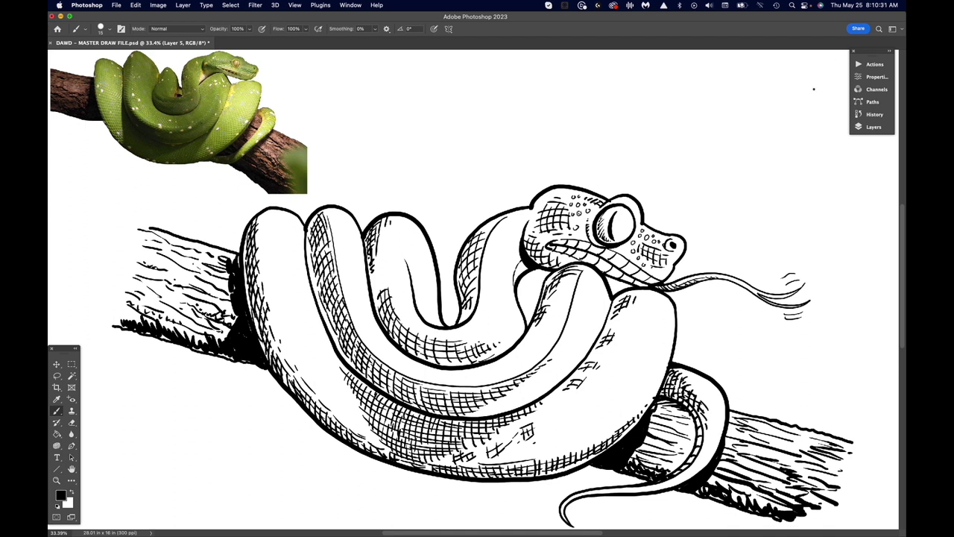
Set the brush size to 20 and hand-letter the artist's first name in capitals below the left end of the branch
{"action": "key", "text": "bracketright"}
{"action": "key", "text": "bracketright"}
{"action": "key", "text": "bracketright"}
{"action": "key", "text": "bracketleft"}
{"action": "key", "text": "bracketleft"}
{"action": "mouse_move", "coordinate": [176, 423]}
{"action": "left_mouse_down"}
{"action": "mouse_move", "coordinate": [175, 447]}
{"action": "mouse_move", "coordinate": [200, 430]}
{"action": "mouse_move", "coordinate": [209, 438]}
{"action": "mouse_move", "coordinate": [206, 427]}
{"action": "left_mouse_up"}
{"action": "left_click_drag", "start_coordinate": [212, 437], "coordinate": [208, 393]}
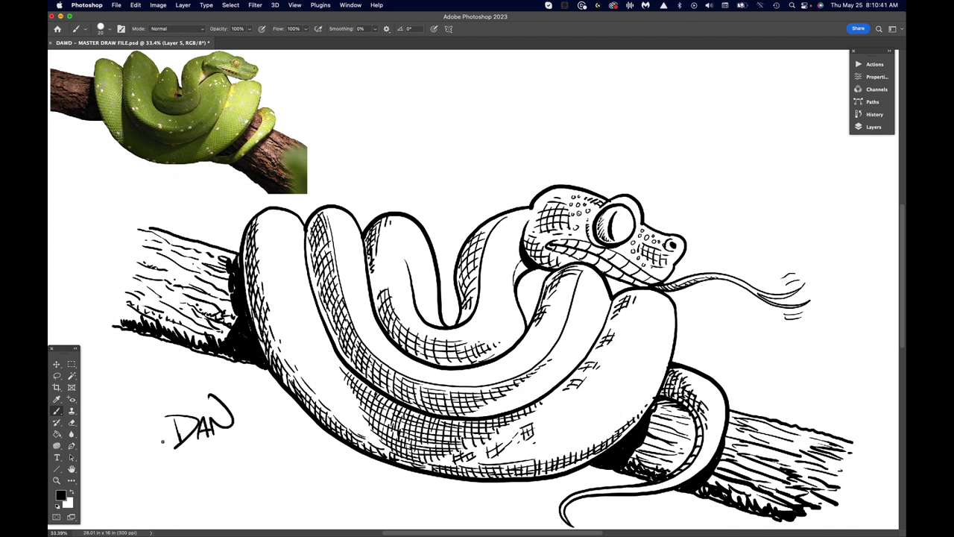
Hand-letter the artist's surname followed by ".COM" beneath the first name to complete the website signature
{"action": "mouse_move", "coordinate": [163, 441]}
{"action": "left_mouse_down"}
{"action": "mouse_move", "coordinate": [187, 471]}
{"action": "mouse_move", "coordinate": [193, 451]}
{"action": "left_mouse_up"}
{"action": "left_click_drag", "start_coordinate": [189, 451], "coordinate": [201, 450]}
{"action": "mouse_move", "coordinate": [192, 461]}
{"action": "left_mouse_down"}
{"action": "mouse_move", "coordinate": [201, 459]}
{"action": "mouse_move", "coordinate": [201, 469]}
{"action": "left_mouse_up"}
{"action": "mouse_move", "coordinate": [212, 448]}
{"action": "left_mouse_down"}
{"action": "mouse_move", "coordinate": [212, 465]}
{"action": "mouse_move", "coordinate": [221, 441]}
{"action": "mouse_move", "coordinate": [219, 465]}
{"action": "left_mouse_up"}
{"action": "mouse_move", "coordinate": [219, 453]}
{"action": "left_mouse_down"}
{"action": "mouse_move", "coordinate": [228, 450]}
{"action": "mouse_move", "coordinate": [231, 462]}
{"action": "mouse_move", "coordinate": [247, 451]}
{"action": "left_mouse_up"}
{"action": "mouse_move", "coordinate": [239, 450]}
{"action": "left_mouse_down"}
{"action": "mouse_move", "coordinate": [284, 417]}
{"action": "mouse_move", "coordinate": [262, 450]}
{"action": "mouse_move", "coordinate": [286, 445]}
{"action": "left_mouse_up"}
{"action": "left_click", "coordinate": [252, 450]}
{"action": "left_click", "coordinate": [256, 442]}
{"action": "left_click", "coordinate": [289, 441]}
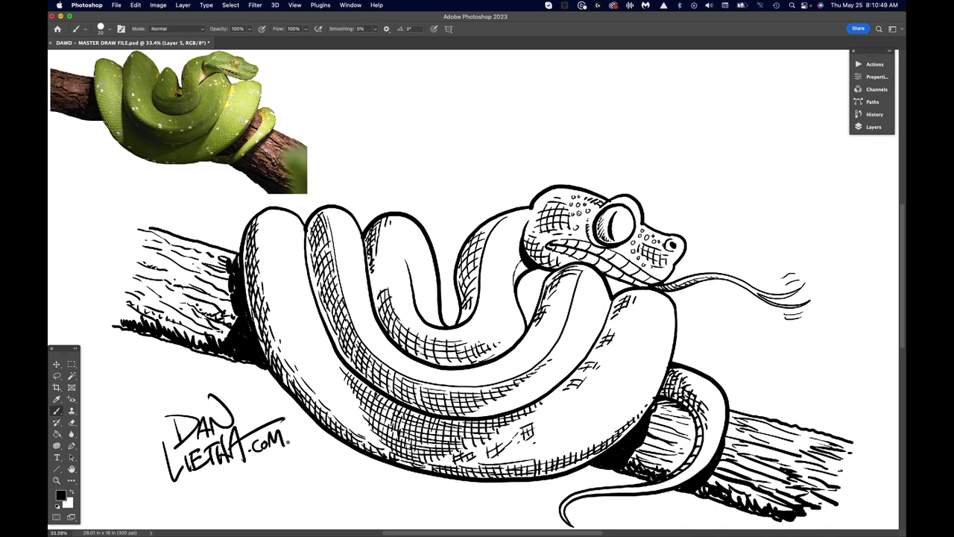